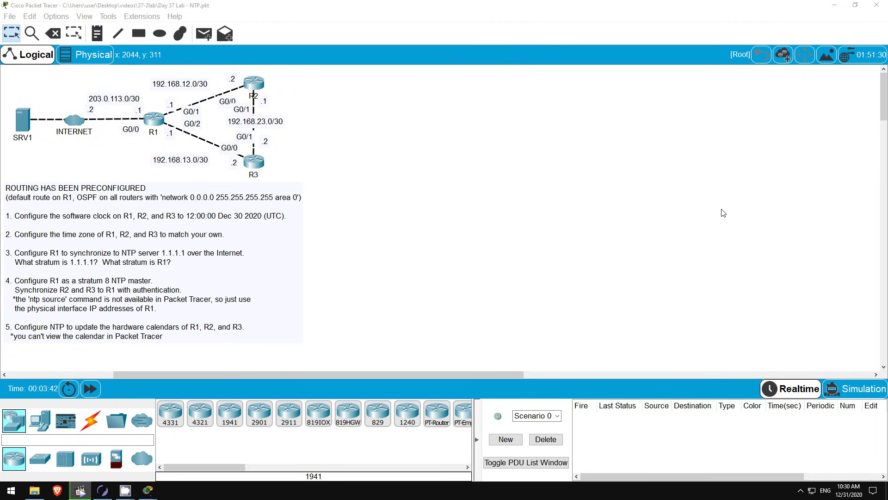
- In Boson NetSim, preview the Traceroute, Advanced Router Configuration, VLANs and InterVLAN Routing II labs
click(103, 492)
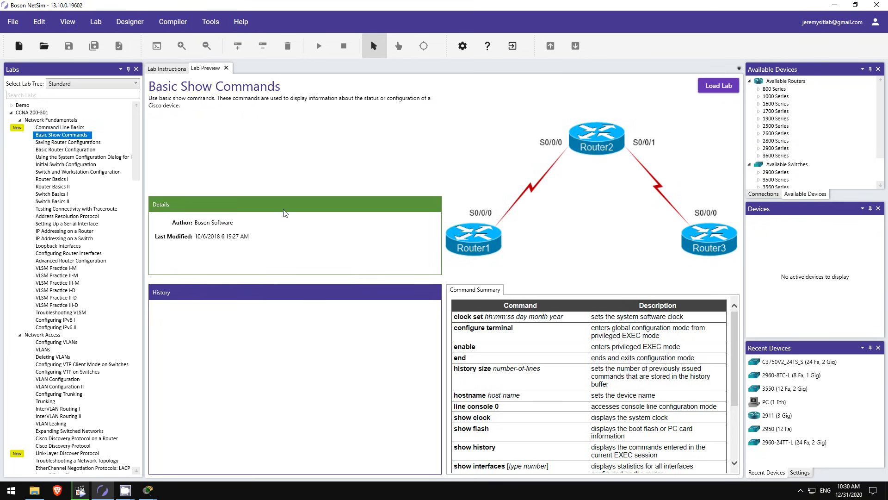
click(76, 209)
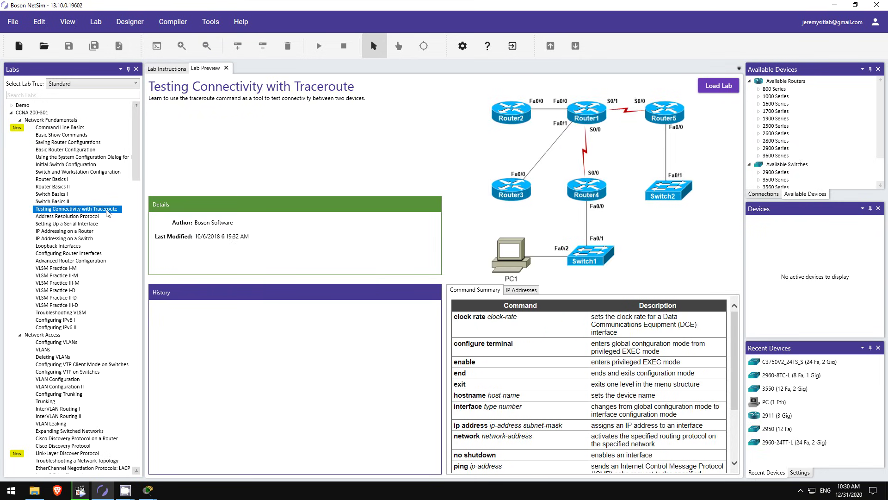
click(70, 261)
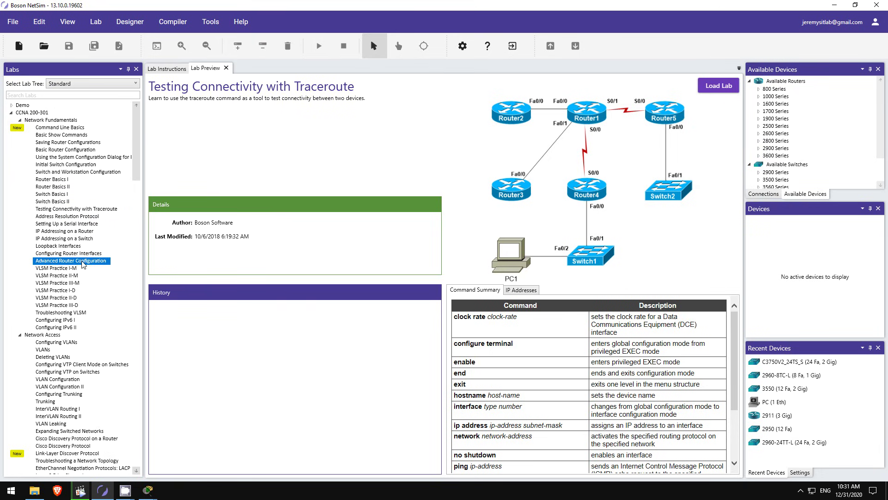
scroll(81, 264, down, 2)
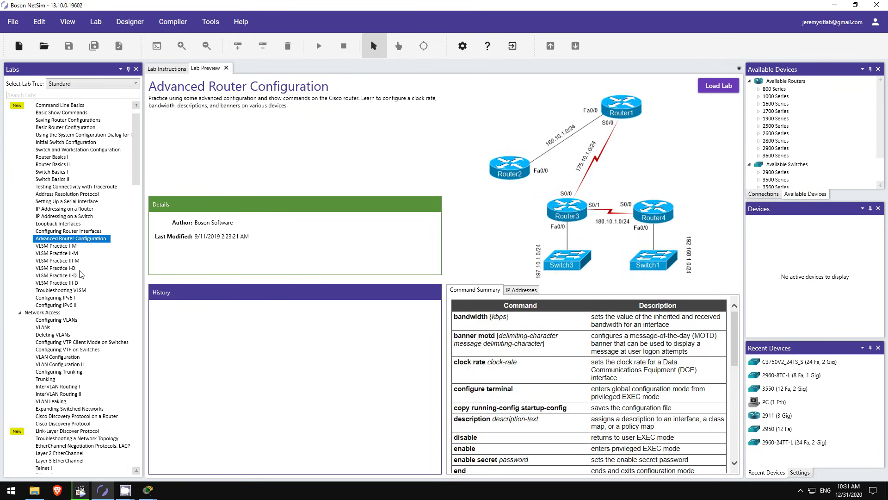
scroll(82, 264, down, 1)
click(57, 276)
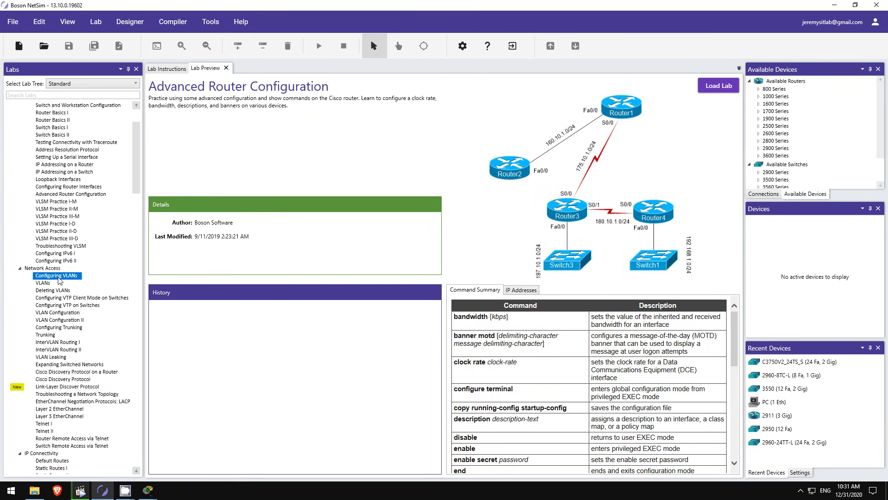
click(59, 349)
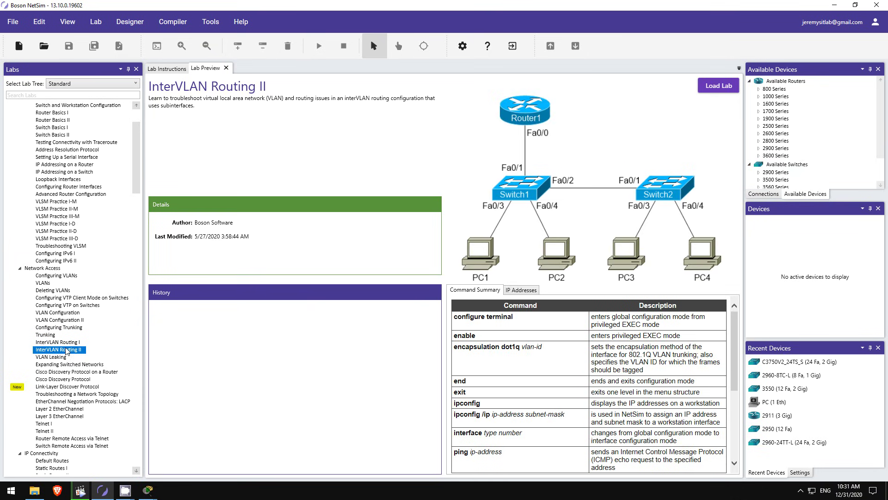
scroll(67, 350, down, 2)
scroll(67, 347, down, 2)
scroll(63, 343, down, 3)
scroll(63, 338, down, 2)
- Preview the NTP I, Troubleshooting NTP, DHCP, DNS I and Standard Access Lists labs, then return to Packet Tracer
click(55, 327)
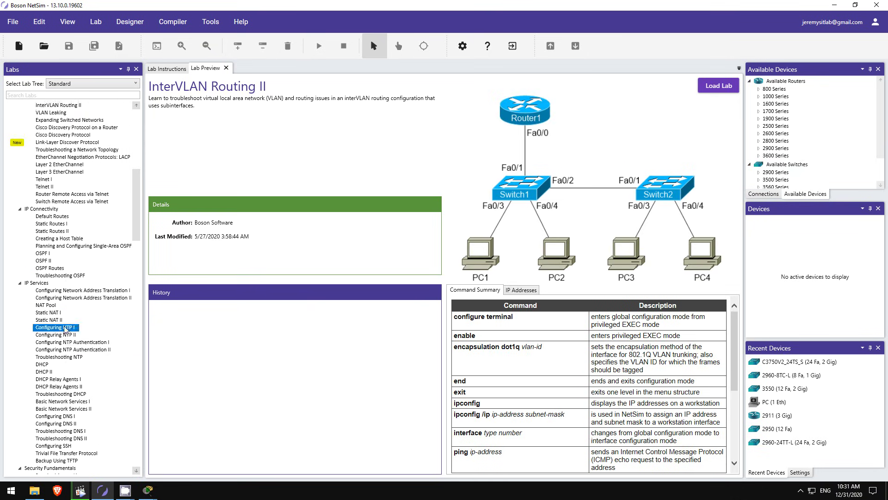
click(59, 357)
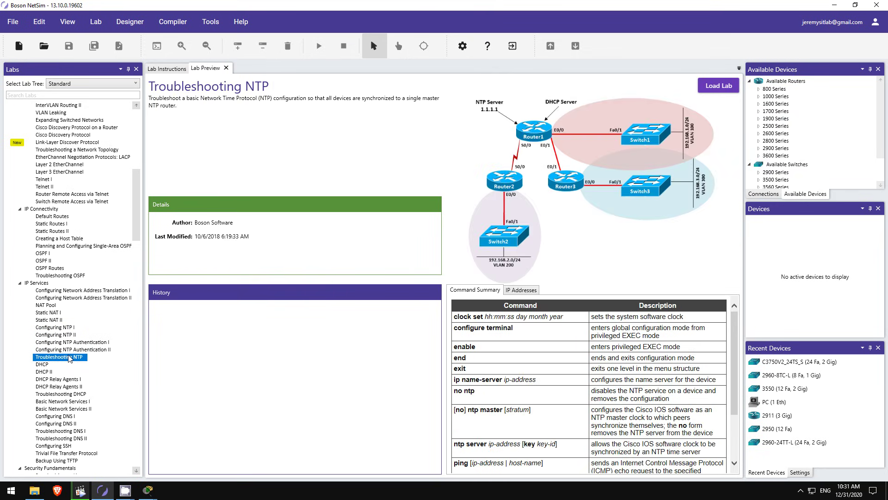
click(43, 365)
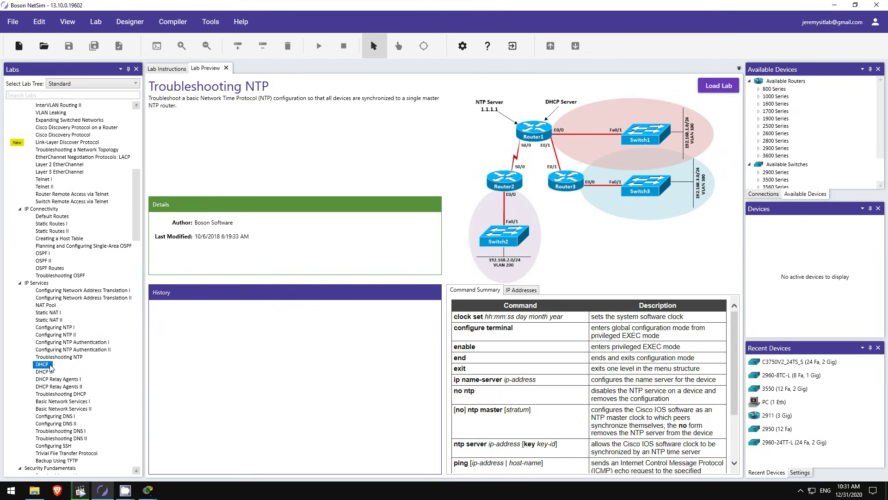
scroll(50, 368, down, 2)
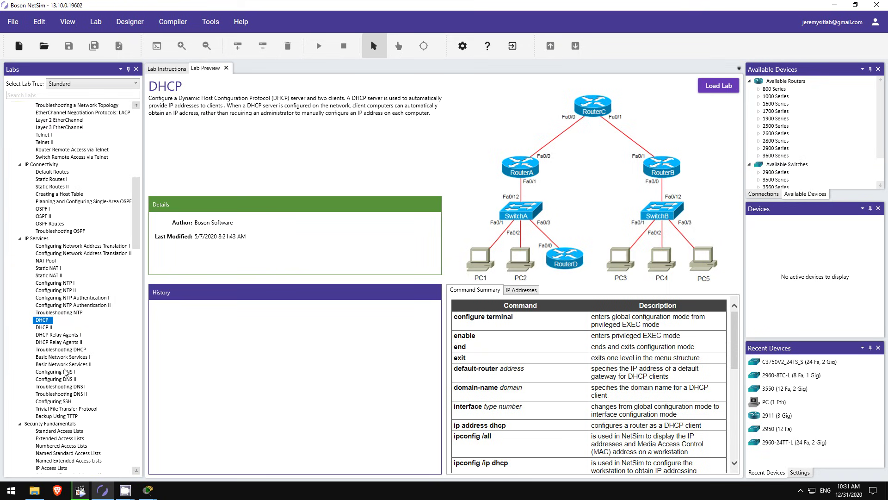
click(50, 372)
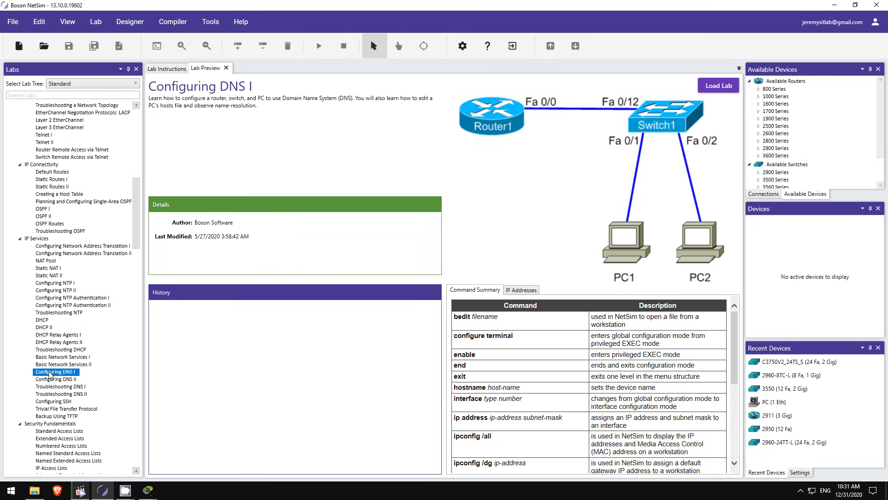
scroll(51, 375, down, 2)
scroll(50, 368, down, 2)
click(50, 343)
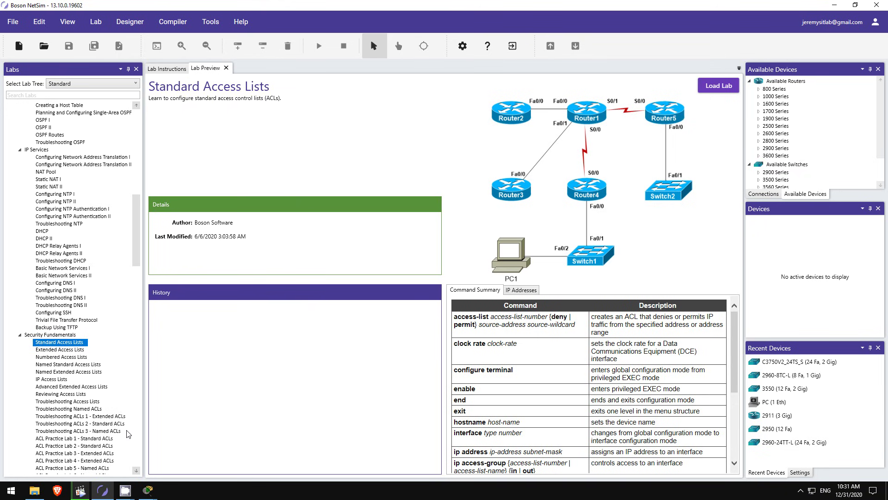
click(148, 491)
- Bring the Packet Tracer NTP lab window back to the front
click(112, 444)
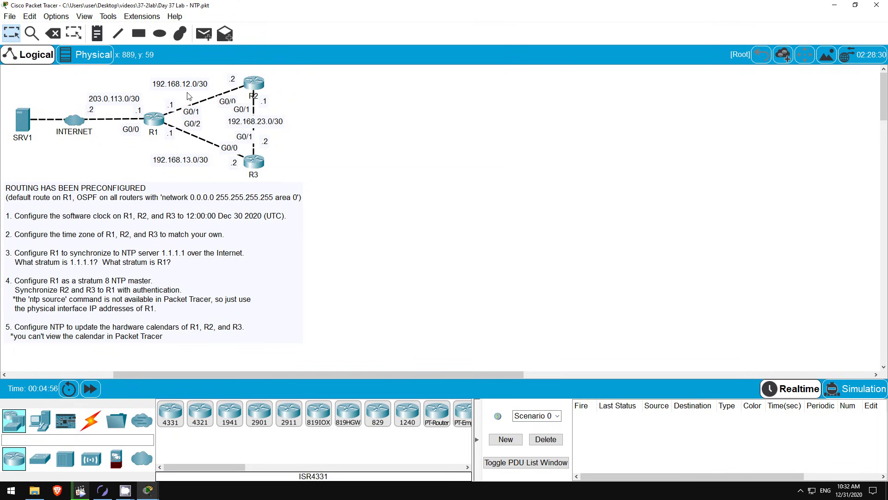
- On R1, set the clock to 12:00:00 Dec 30 2020 and display the clock detail
click(154, 119)
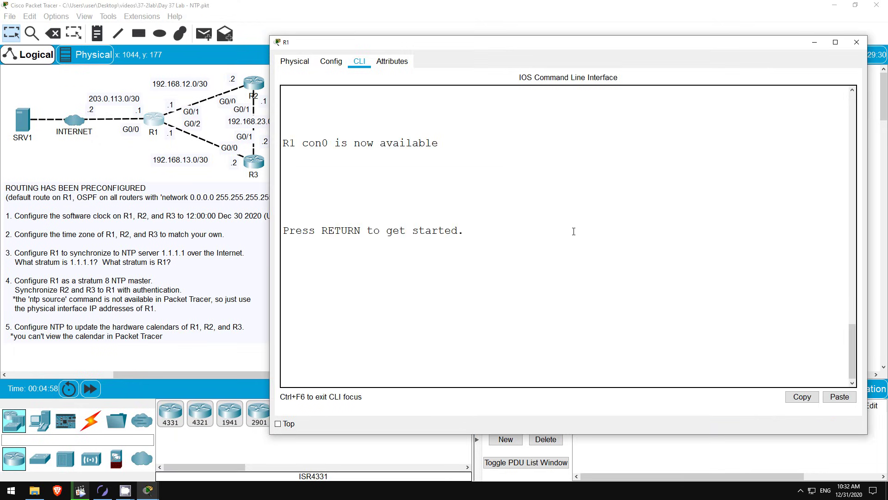
key(Return)
text(en)
key(Return)
text(clock set 12:00:00)
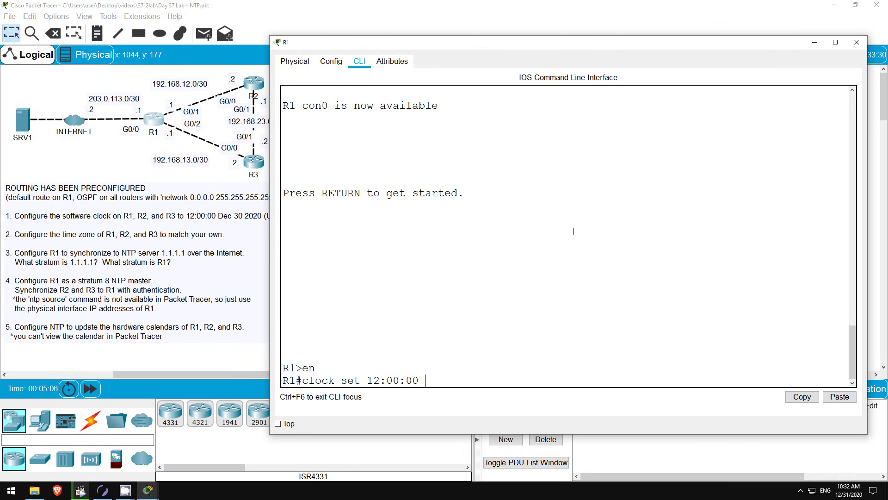
text( Dec 30 2020)
key(Return)
text(show clock det)
key(Tab)
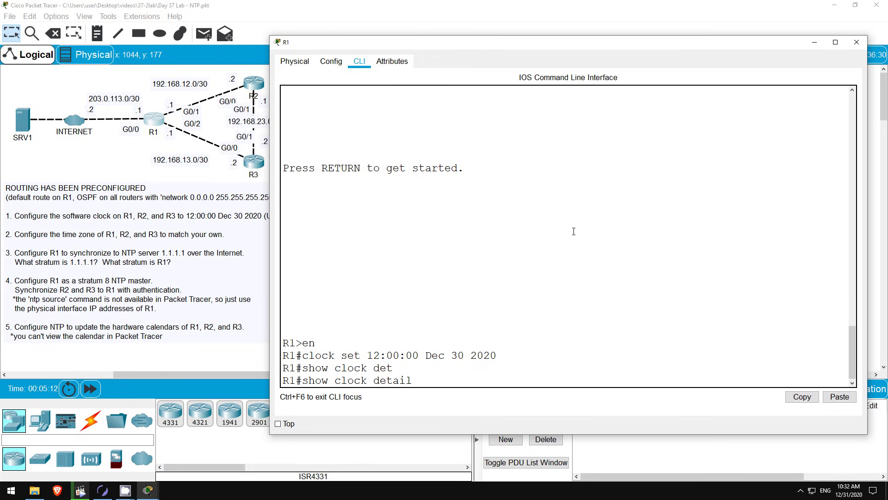
key(Return)
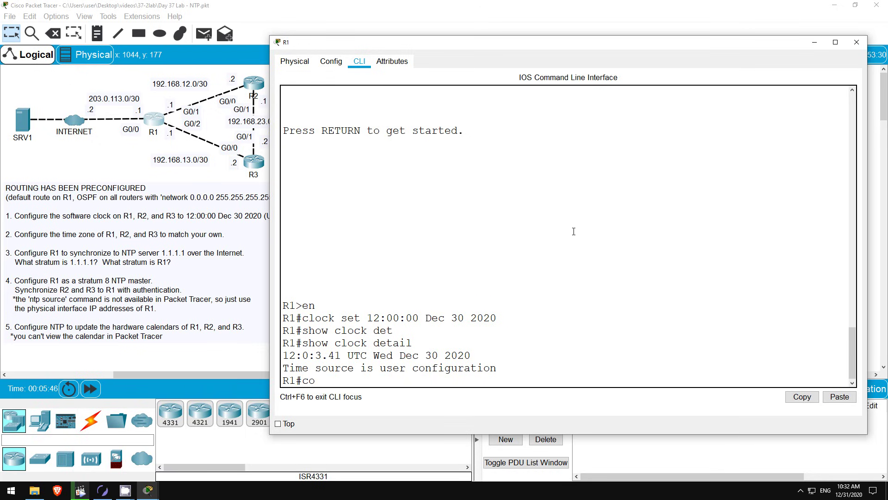
text(conf t)
- Set R1's time zone to JST +9 and confirm the time source is user configuration
key(Return)
text(clock time)
key(Tab)
text(JST 9)
key(Return)
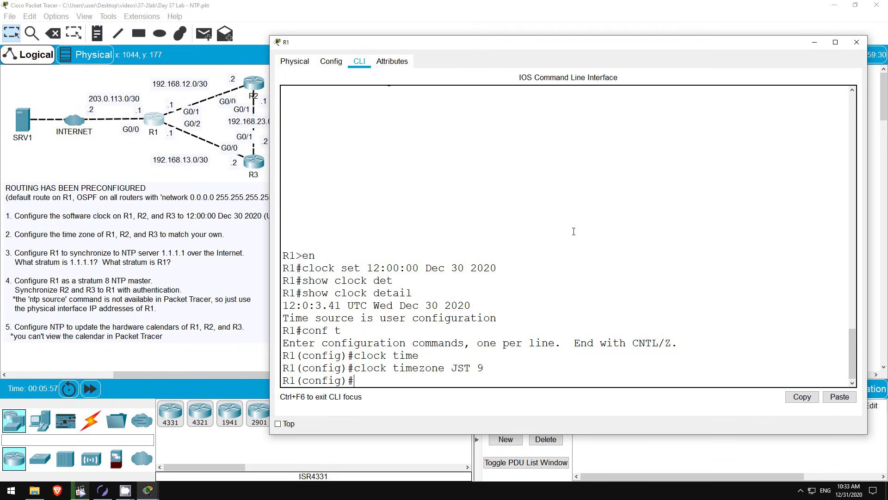
text(do show clock detai)
key(Return)
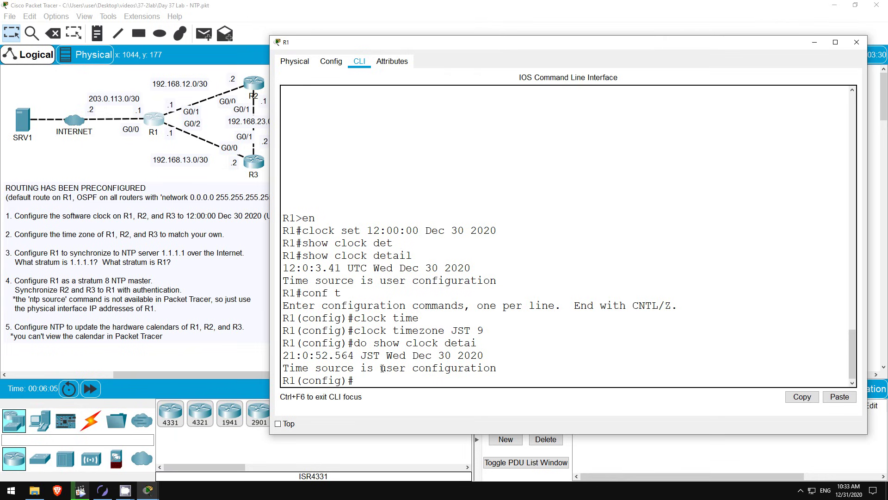
drag(381, 368, 500, 369)
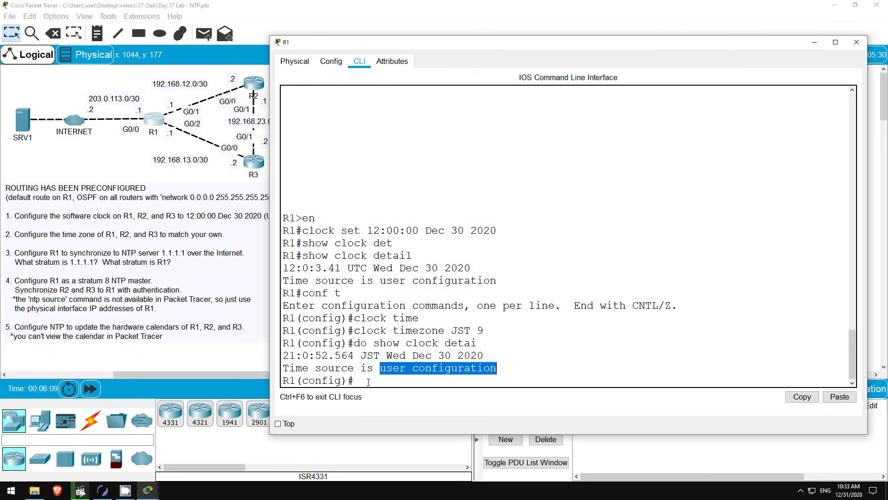
- On R2, enter privileged mode and set the clock to 12:00:00 Dec 30 2020
click(254, 90)
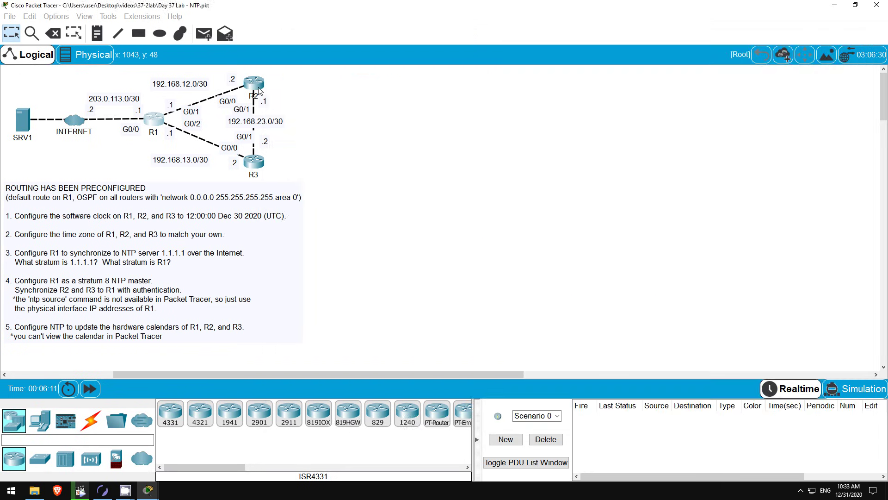
key(Return)
key(Return)
text(en)
key(Return)
text(clock set 12:00:00 Dec 30 2020)
key(Return)
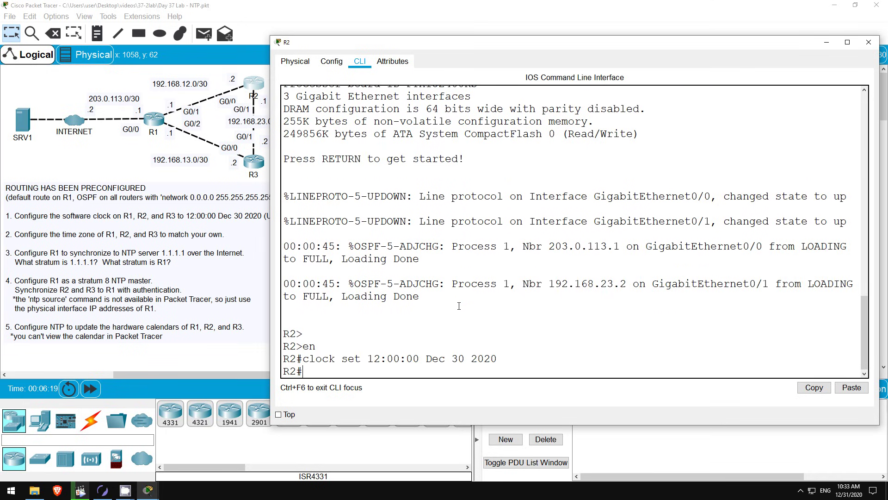
text(conf t)
- Set R2's time zone to JST +9 and check the clock detail shows user configuration
key(Return)
text(clock time)
key(Tab)
text(JST 9)
key(Return)
text(do show clock detail)
key(Return)
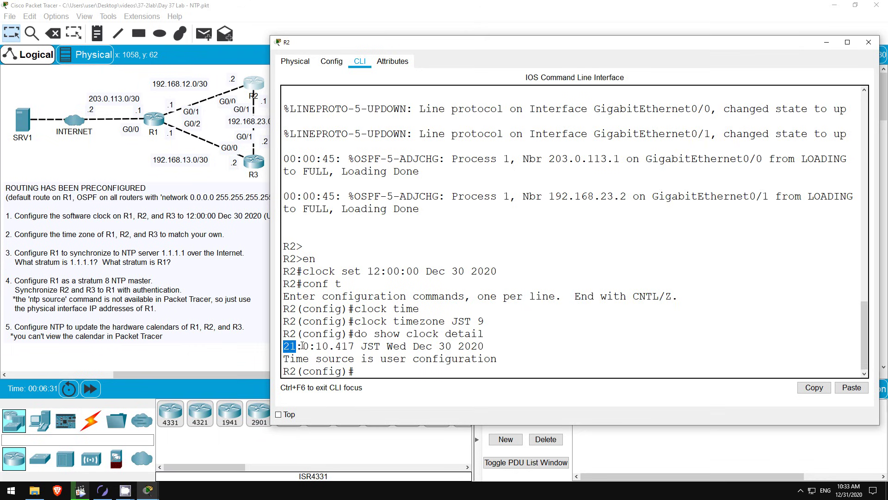
drag(283, 345, 311, 346)
drag(381, 359, 494, 359)
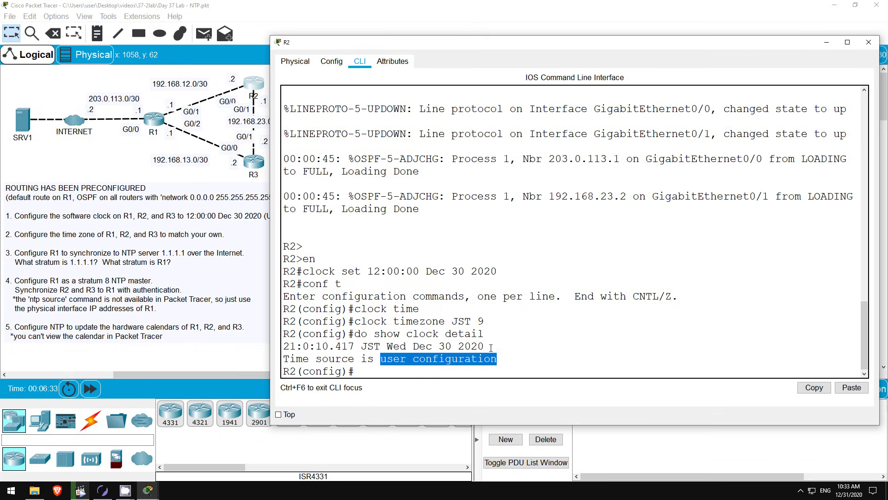
- On R3, enter privileged mode and set the clock to 12:00:00 Dec 30 2020
click(256, 172)
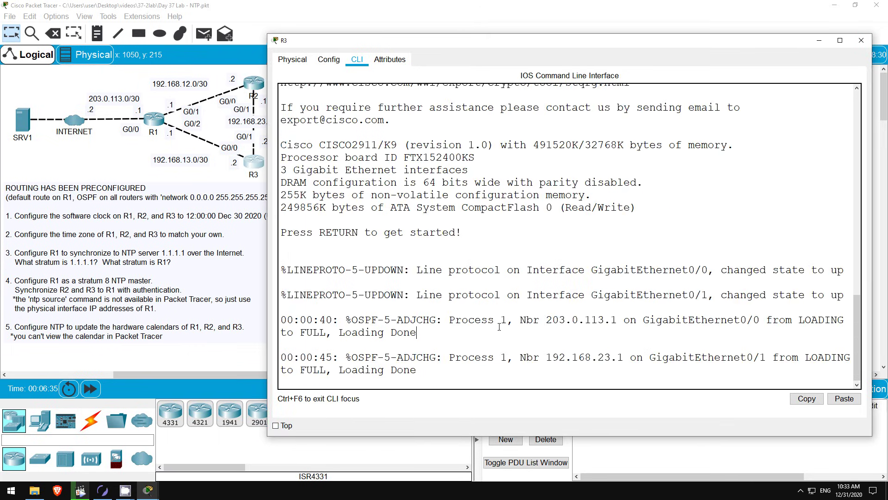
key(Return)
text(en)
key(Return)
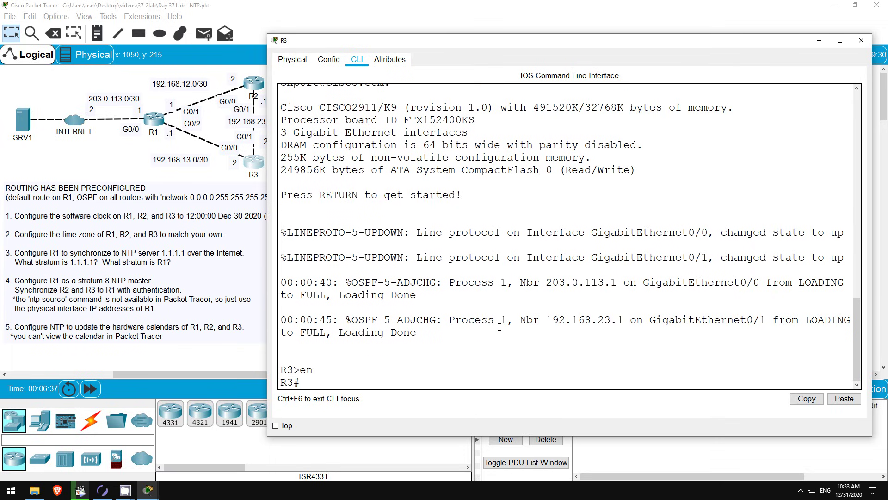
text(clock set 12:00:00 Dec 30 2020)
key(Return)
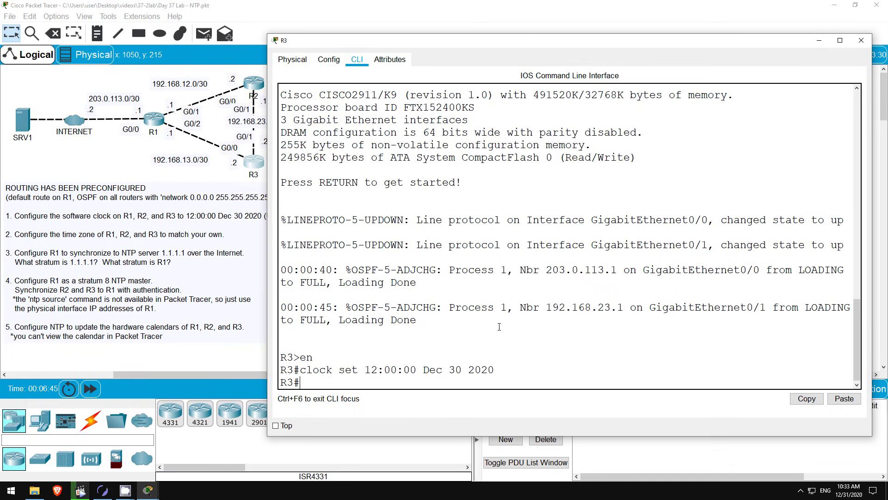
text(conf t)
- Set R3's time zone to JST +9 and check the clock detail shows user configuration
key(Return)
text(clock time)
key(Tab)
text(JST 9)
key(Return)
text(do show clock detail)
key(Return)
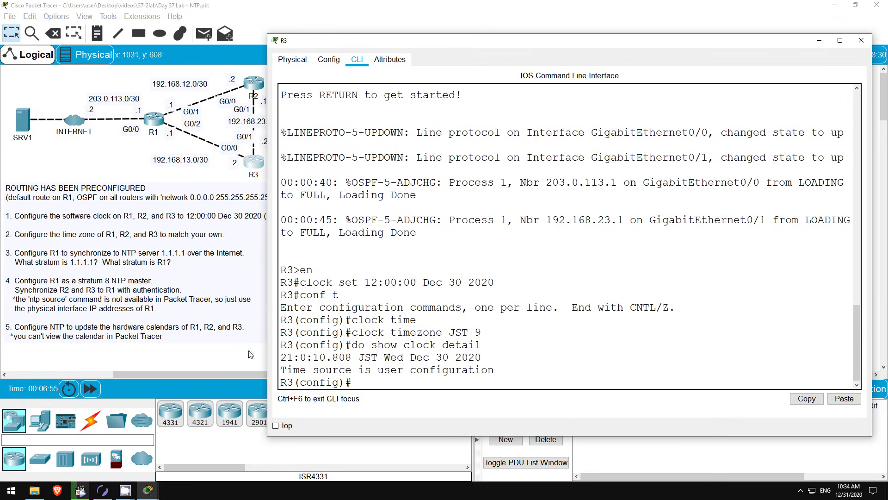
drag(281, 356, 307, 356)
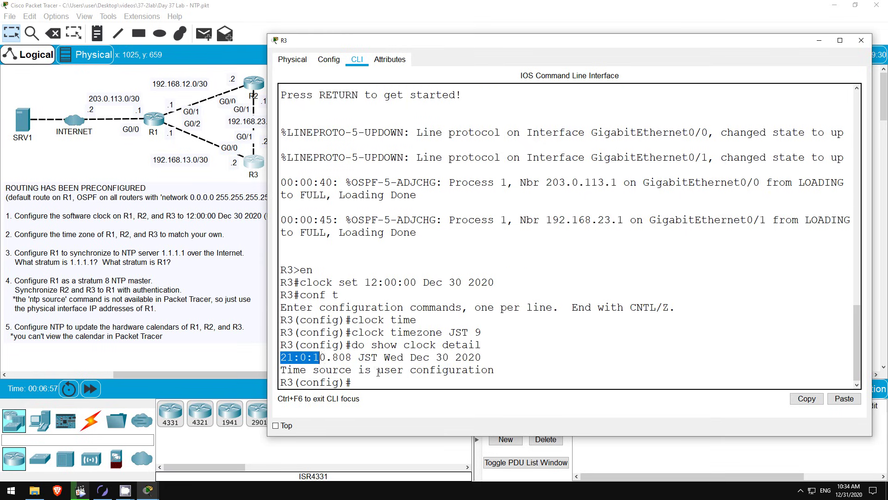
drag(378, 370, 507, 371)
click(417, 381)
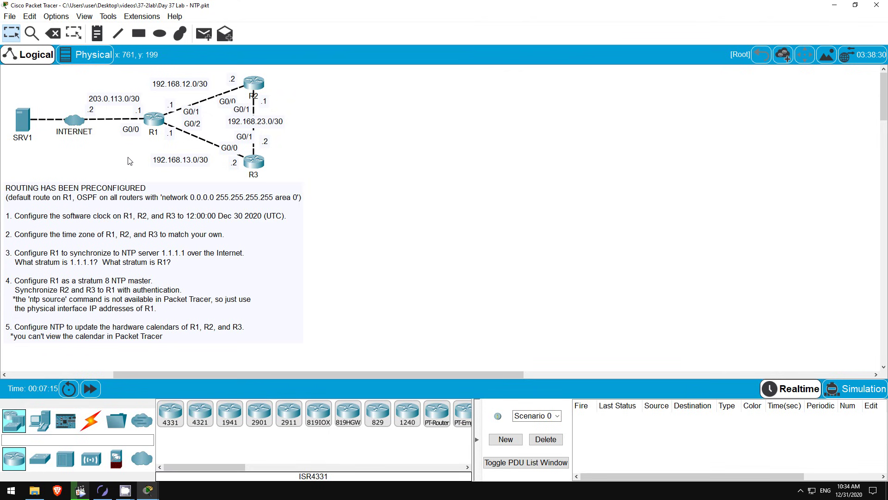
- Configure 1.1.1.1 as R1's NTP server
click(154, 124)
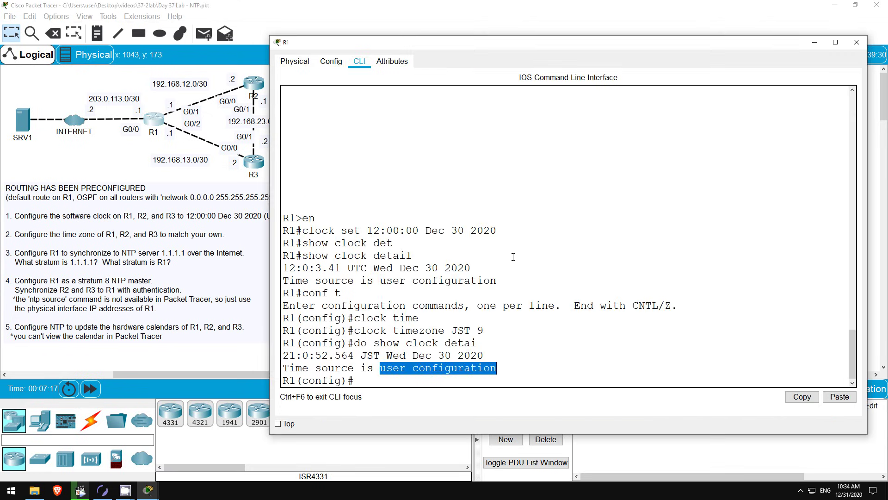
click(500, 367)
key(Return)
text(ntp ser)
key(Tab)
text(1.1.1)
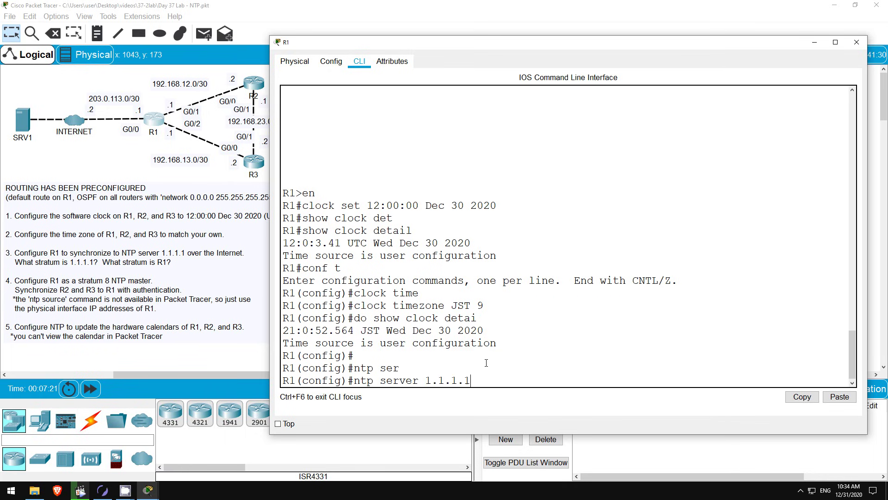
key(Return)
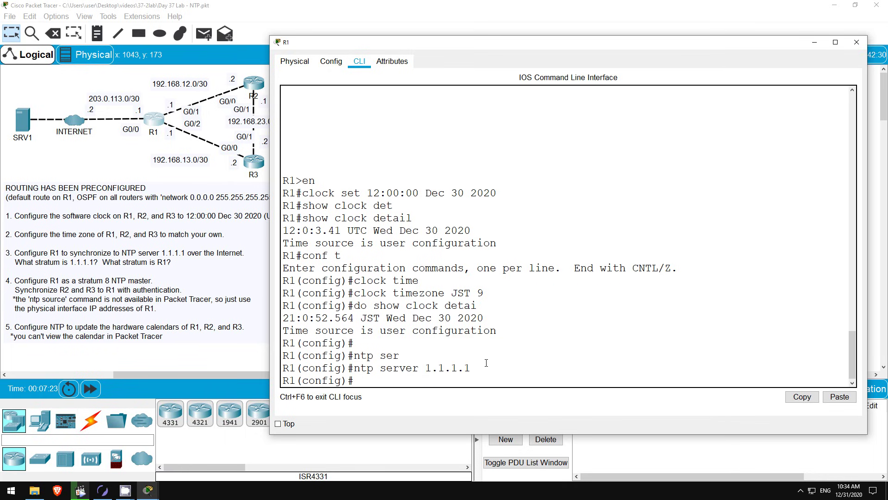
text(do sh ntp assoc)
text(iations)
- Check R1's NTP associations, showing 1.1.1.1 as configured but not yet the sys.peer
key(Return)
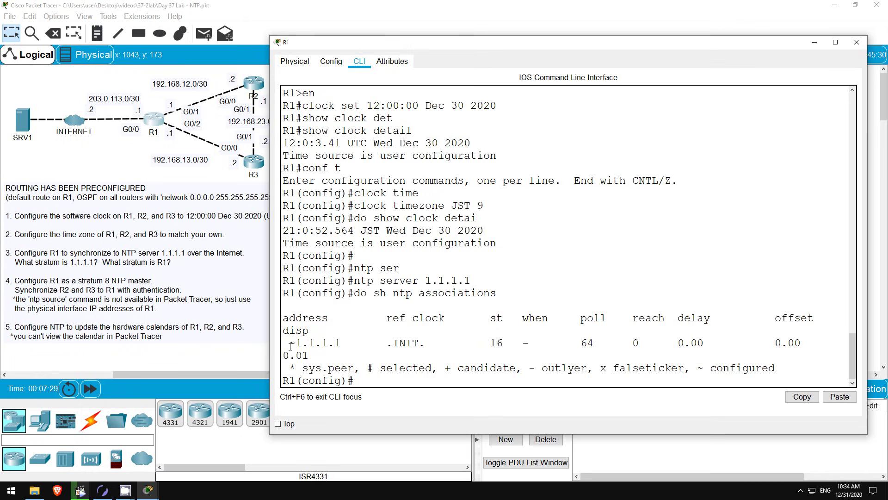
drag(289, 343, 298, 343)
drag(698, 367, 777, 367)
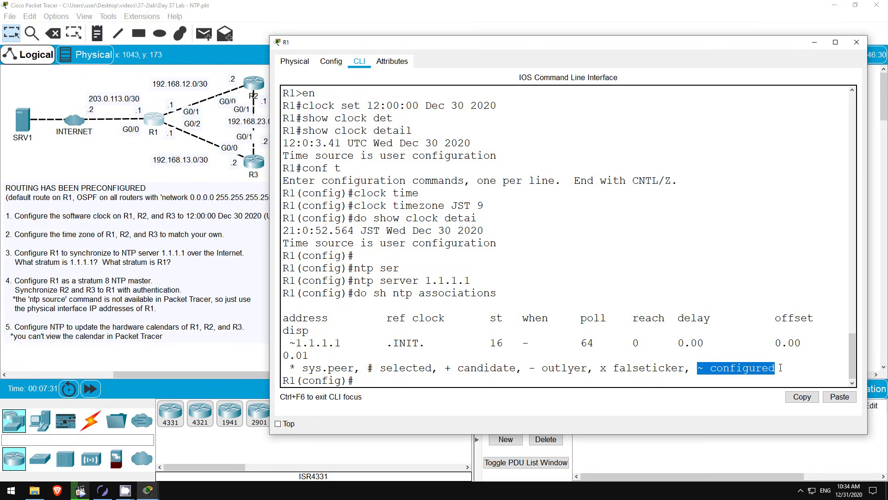
click(289, 344)
drag(289, 368, 355, 368)
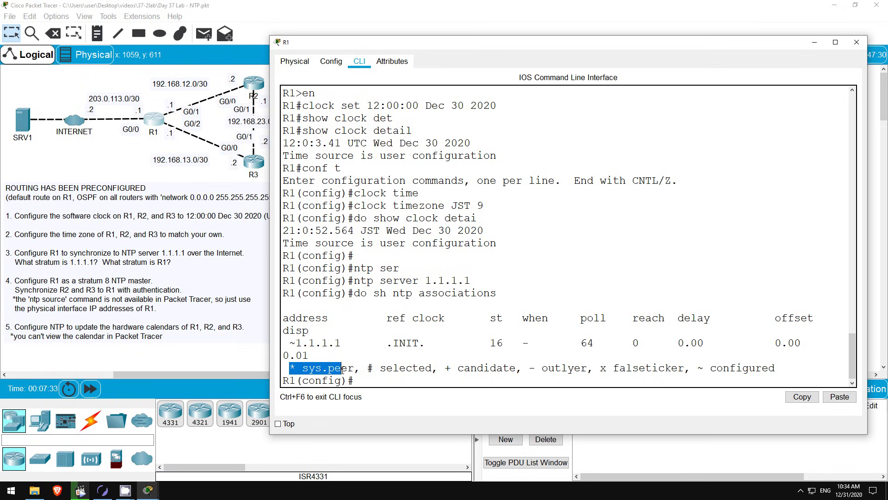
click(285, 343)
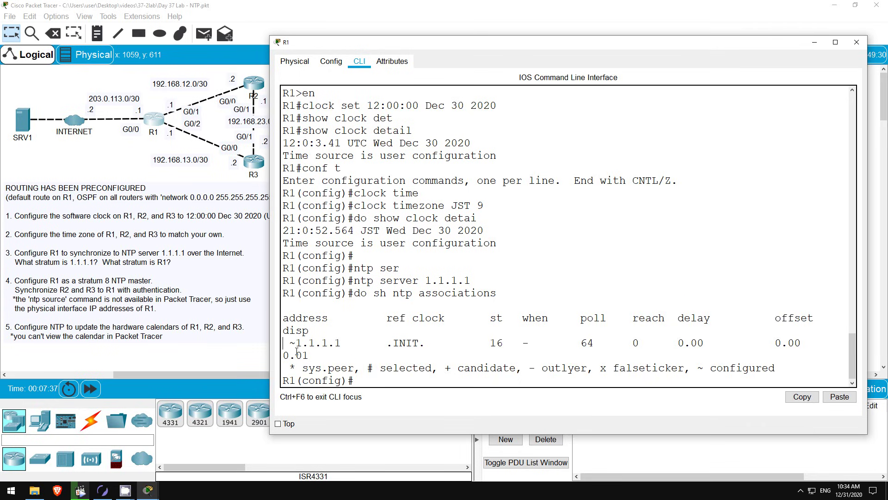
- Fast-forward the simulated time four times
click(90, 388)
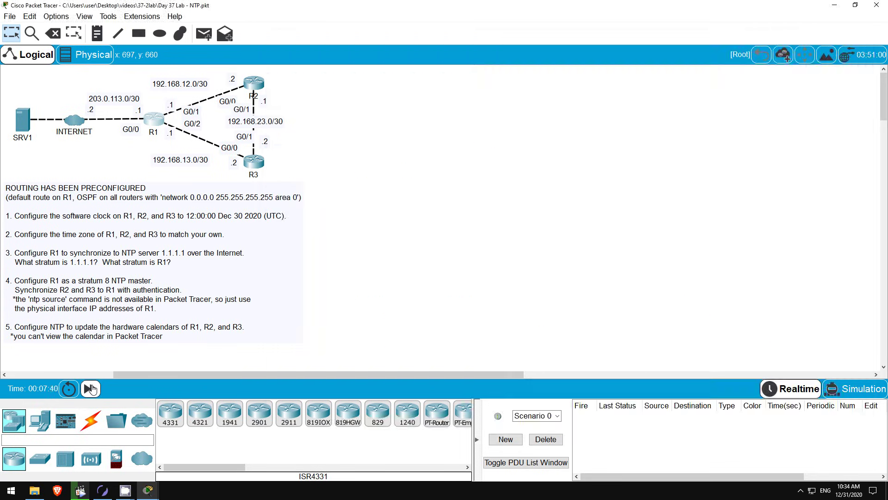
click(90, 389)
click(90, 388)
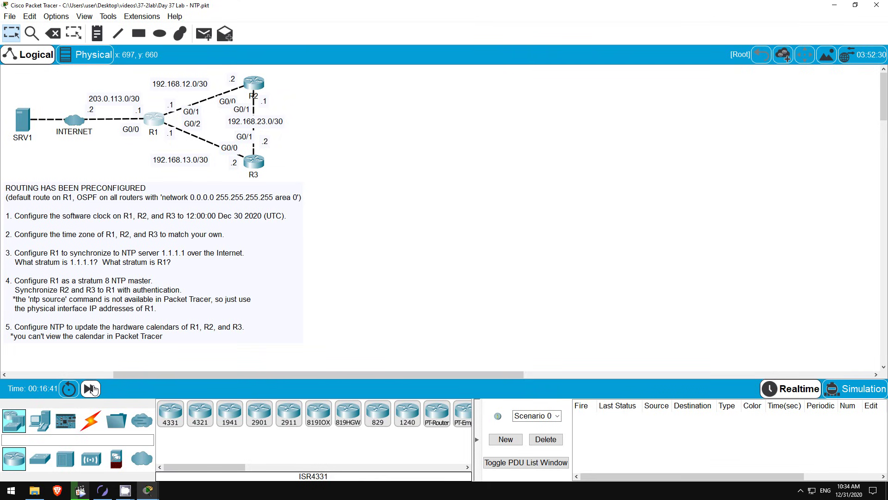
click(90, 388)
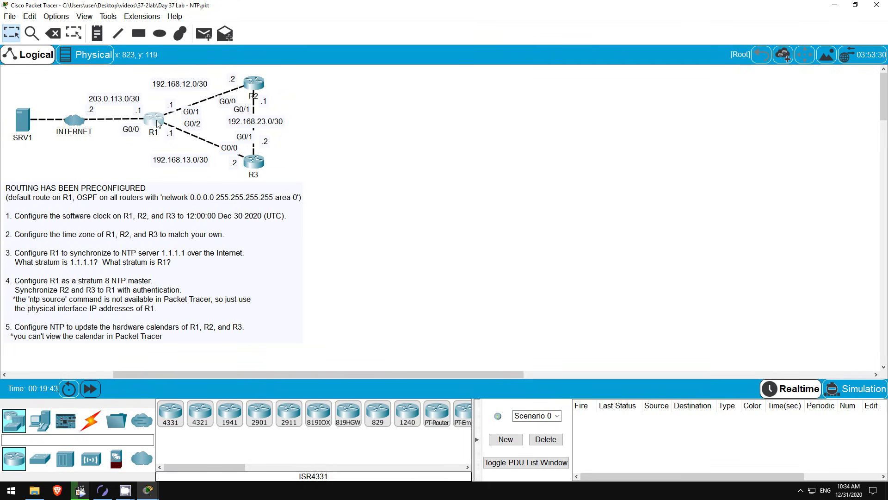
- On R1, verify the NTP associations show 1.1.1.1 as sys.peer and note its stratum
click(157, 123)
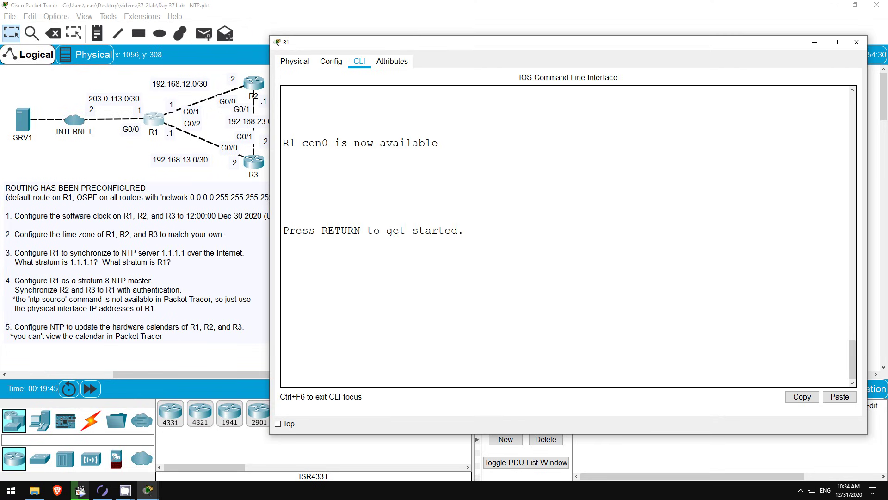
click(450, 366)
key(Return)
key(Return)
text(en)
key(Return)
text(show ntp assoc)
key(Tab)
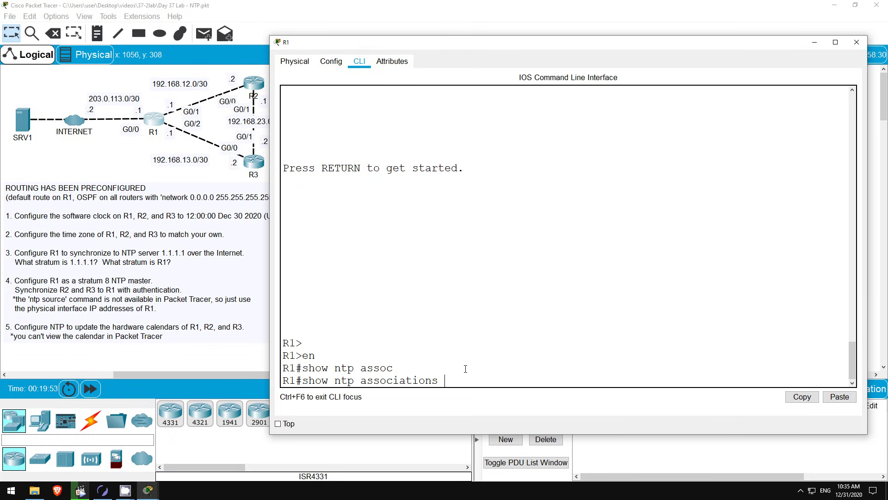
key(Return)
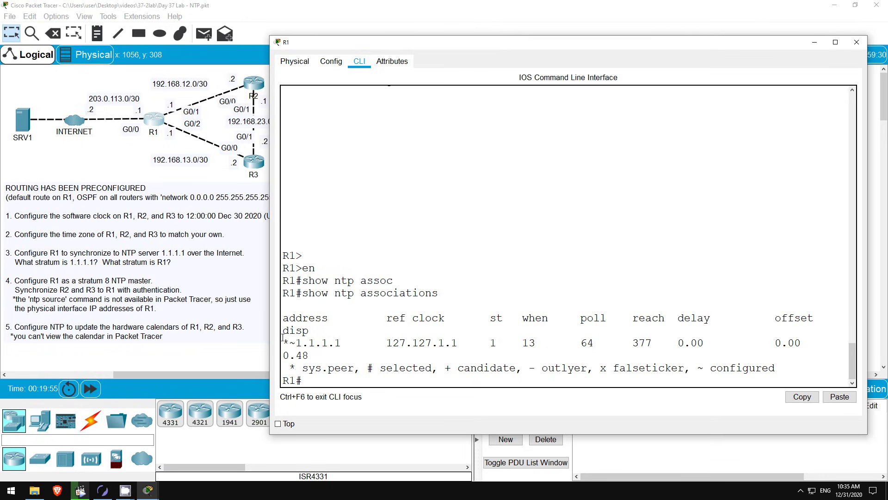
drag(284, 342, 290, 343)
drag(497, 342, 490, 342)
click(407, 380)
text(show ntp)
text( status)
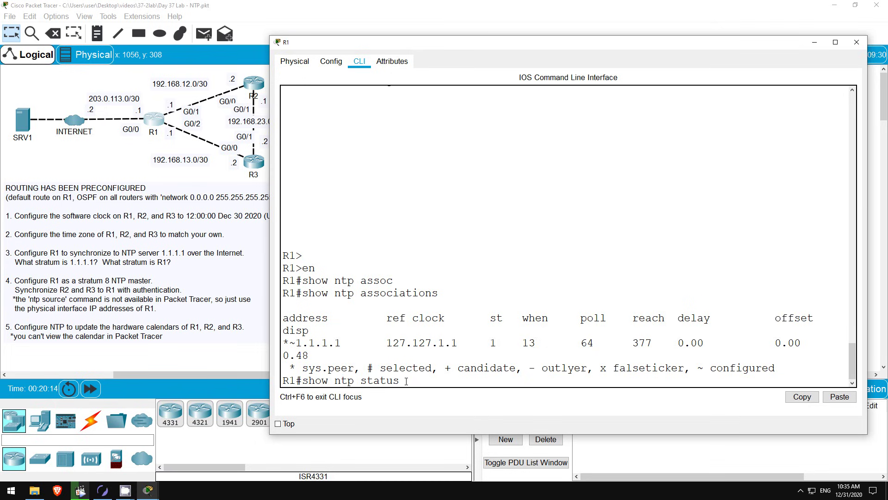
- Confirm R1's NTP status shows stratum 2 and its clock detail shows NTP as the source
key(Return)
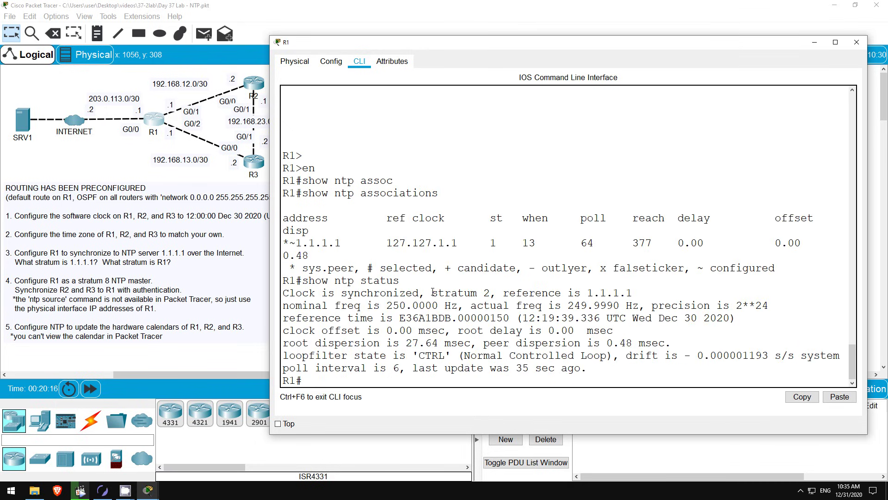
drag(432, 293, 489, 292)
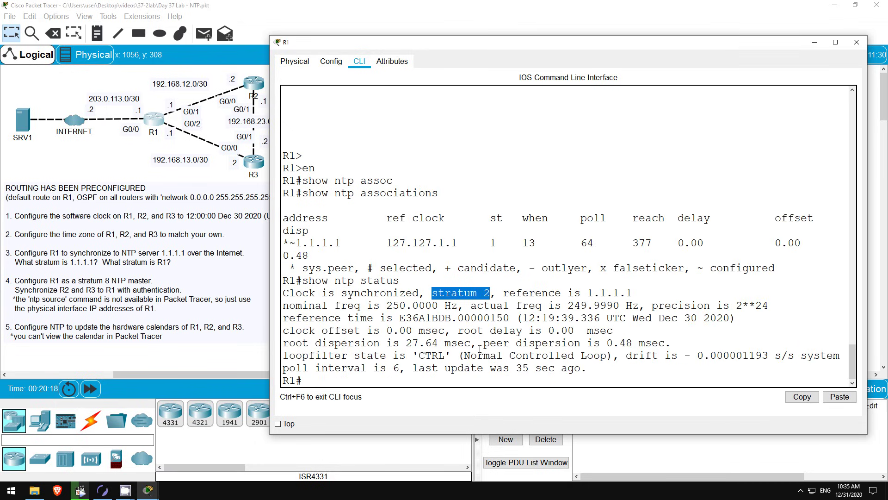
click(346, 384)
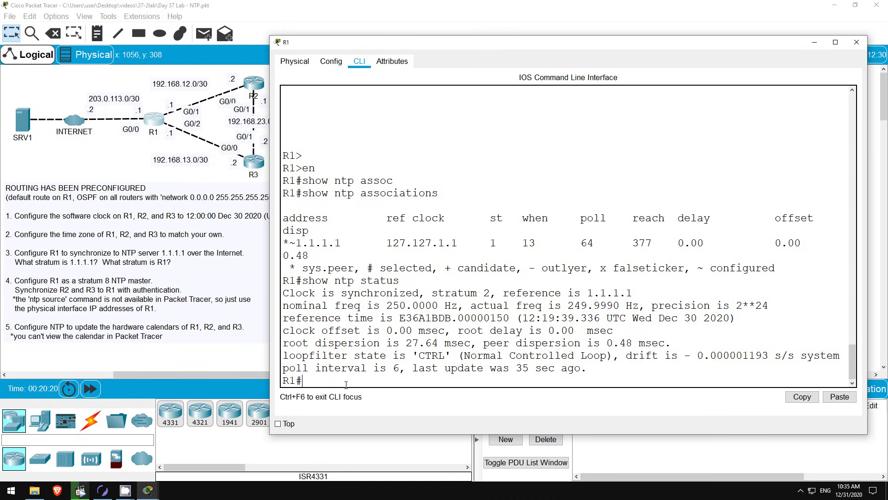
text(sh clock det)
key(Tab)
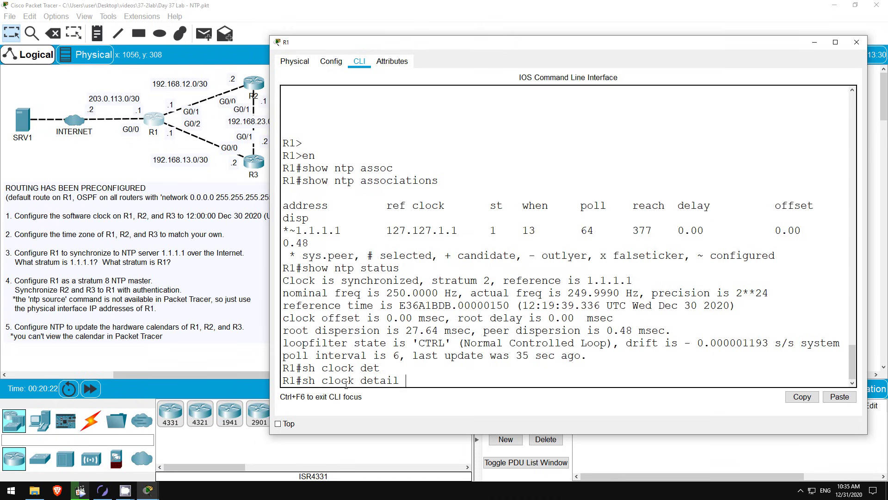
key(Return)
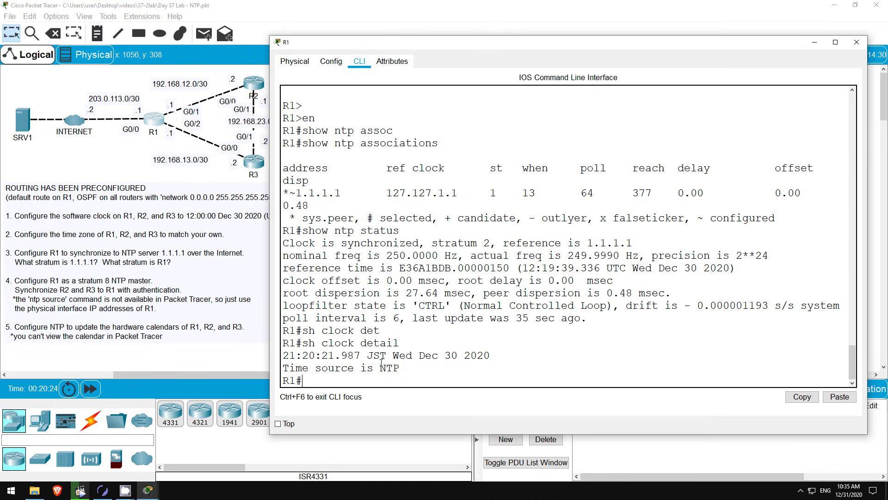
drag(380, 367, 402, 368)
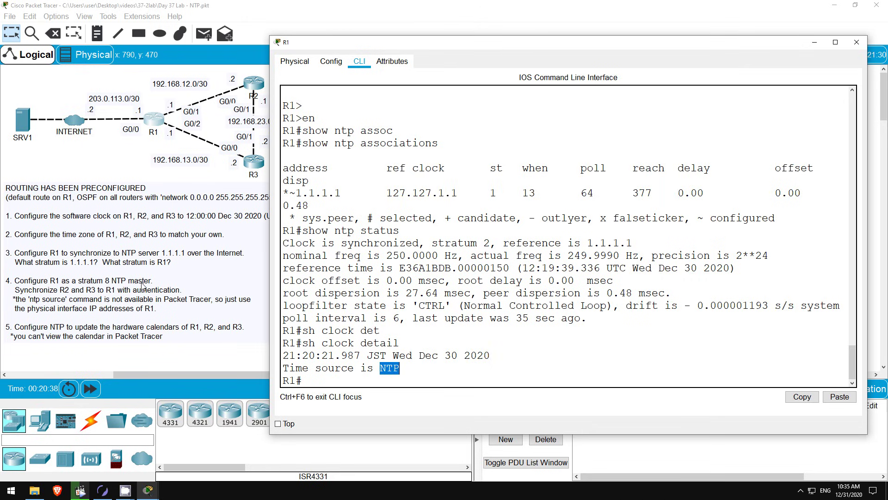
click(362, 382)
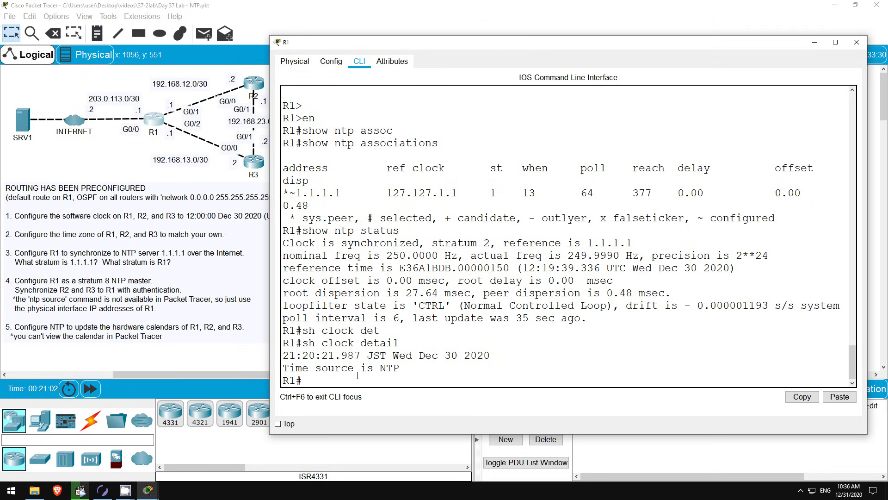
text(conf t)
- Make R1 an NTP master and enable NTP authentication
key(Return)
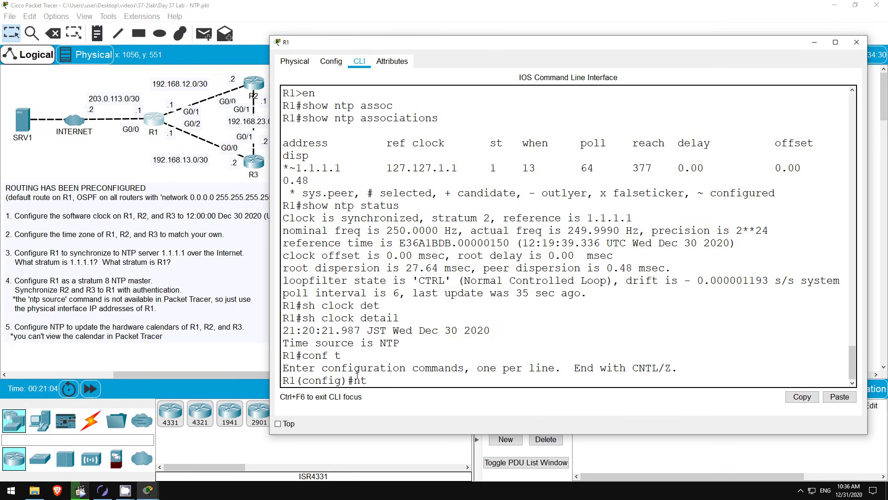
text(ntp master)
key(Return)
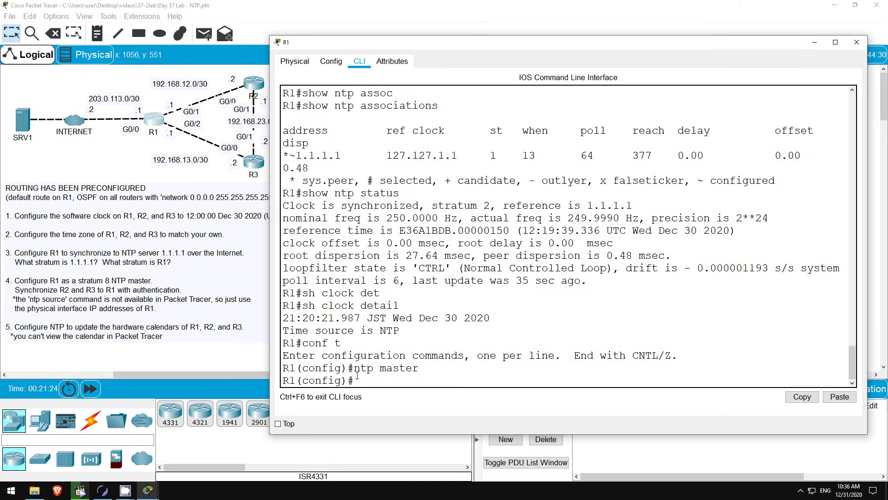
text(ntp aut)
text(henticate)
key(Return)
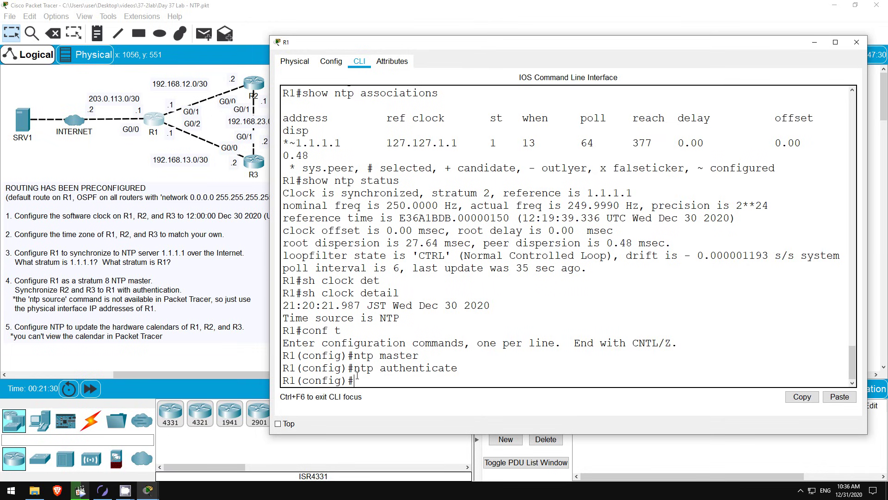
key(Up)
key(BackSpace)
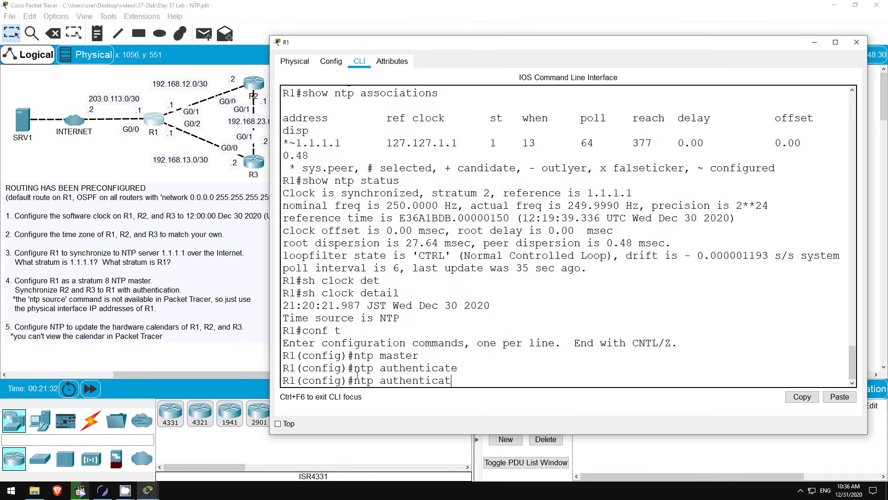
text(ion)
key(Tab)
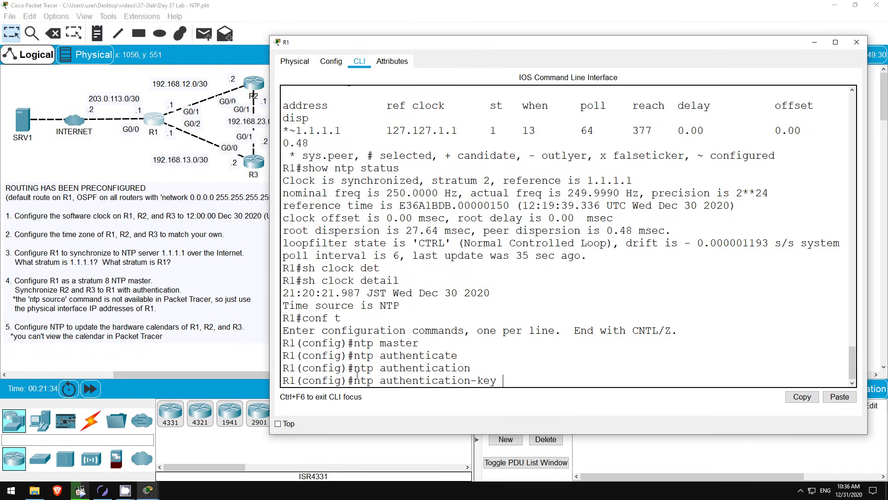
text(1 md5)
text(jeremysit)
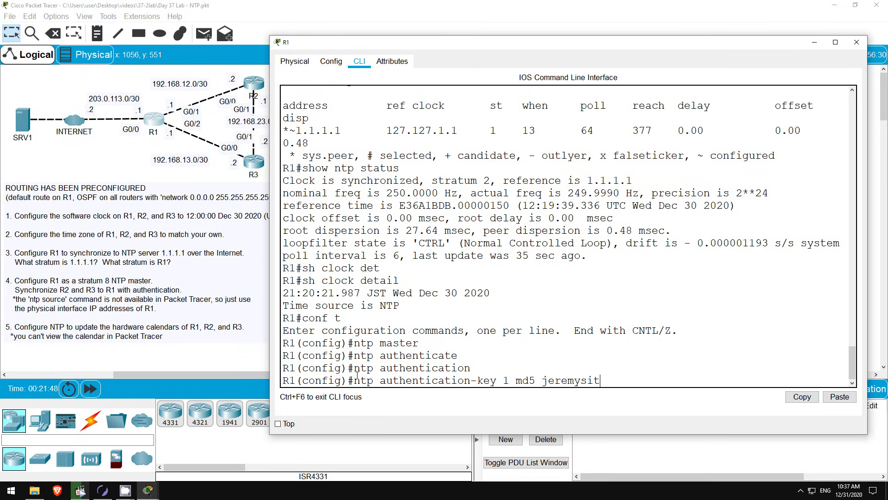
text(alab)
key(Return)
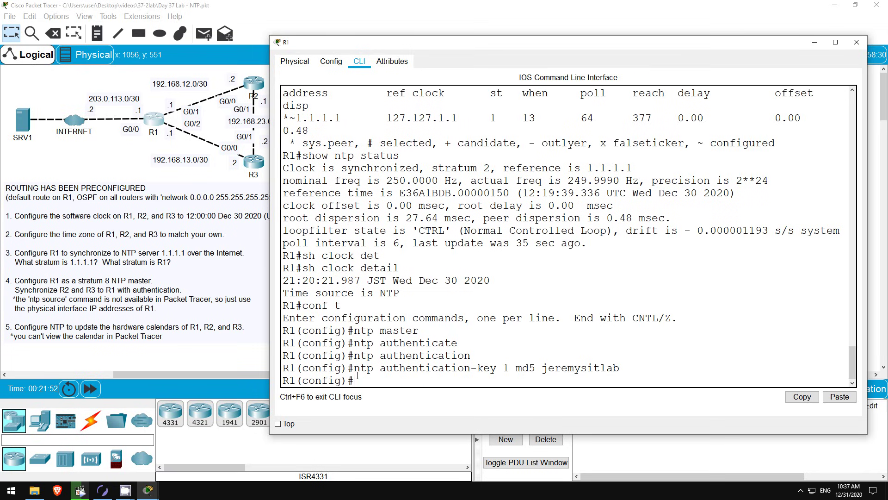
text(ntp tru)
key(Tab)
text(1)
key(Return)
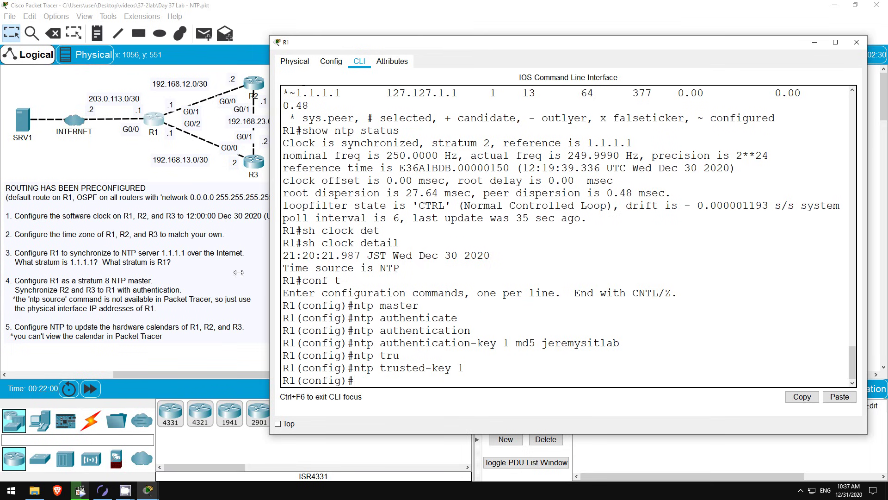
- On R2, enter global configuration and enable NTP authentication
click(254, 83)
key(Return)
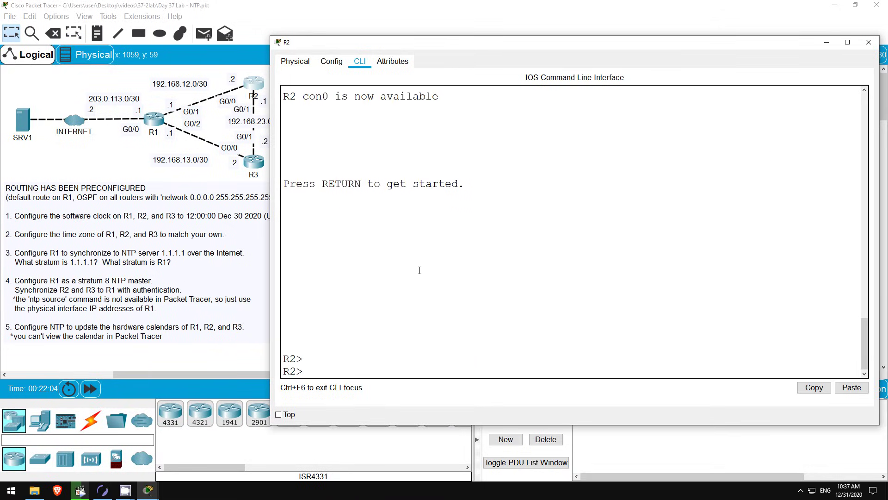
text(en)
key(Return)
text(conf t)
key(Return)
text(ntp authenticate)
key(Return)
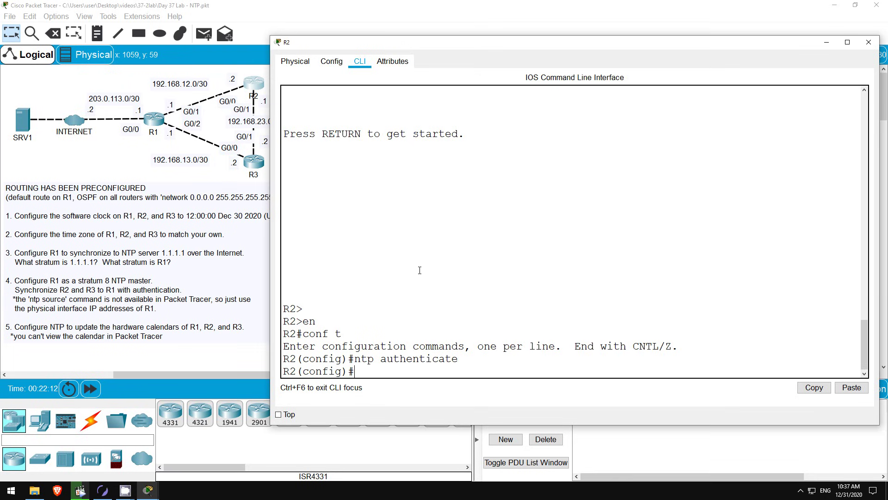
key(Up)
key(BackSpace)
text(ion)
key(Tab)
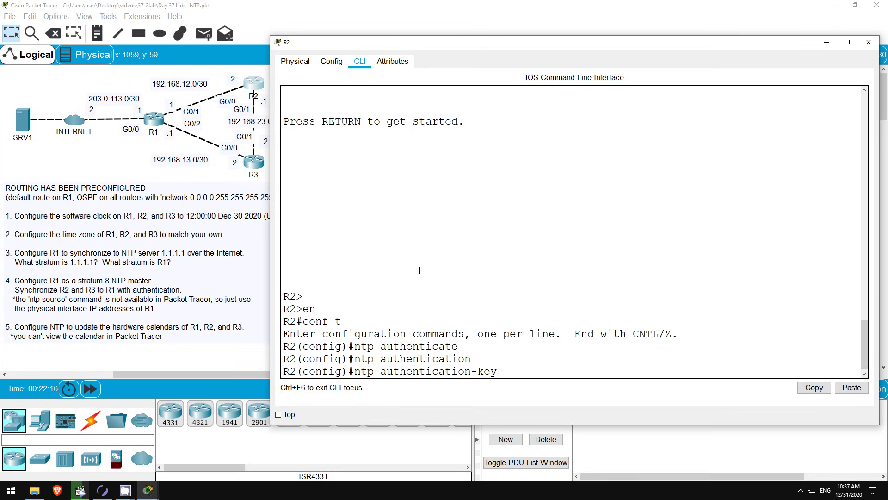
text(1 md5)
text( jeremysitlab)
key(Return)
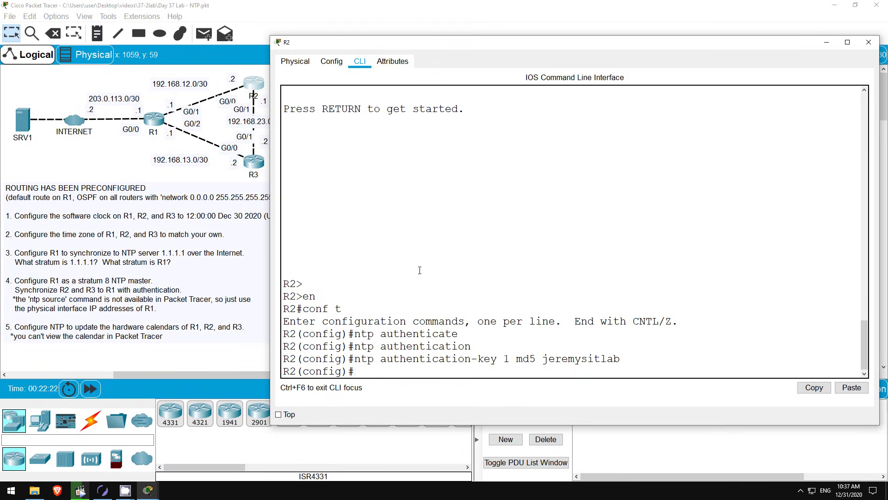
text(ntp tru)
key(Tab)
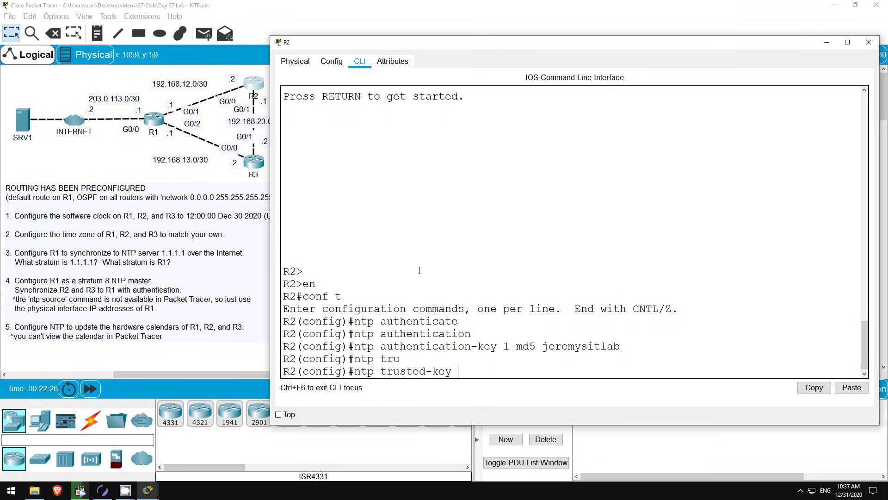
text(1)
key(Return)
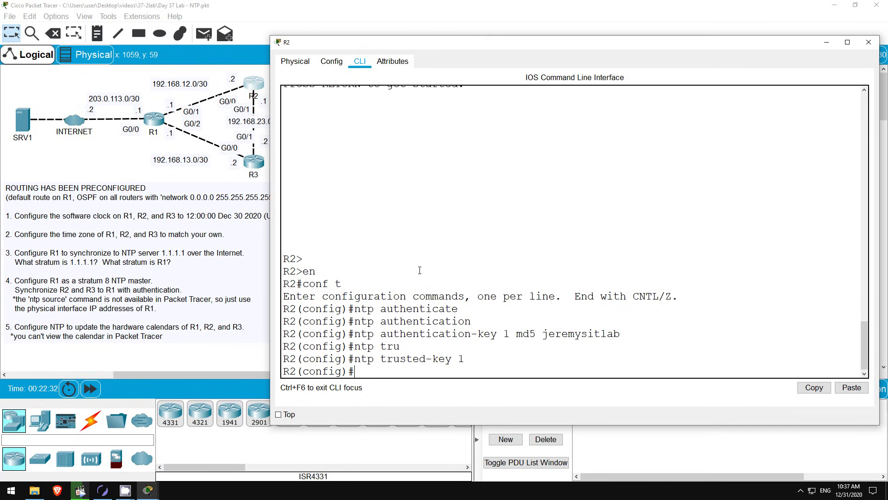
text(ntp ser)
key(Tab)
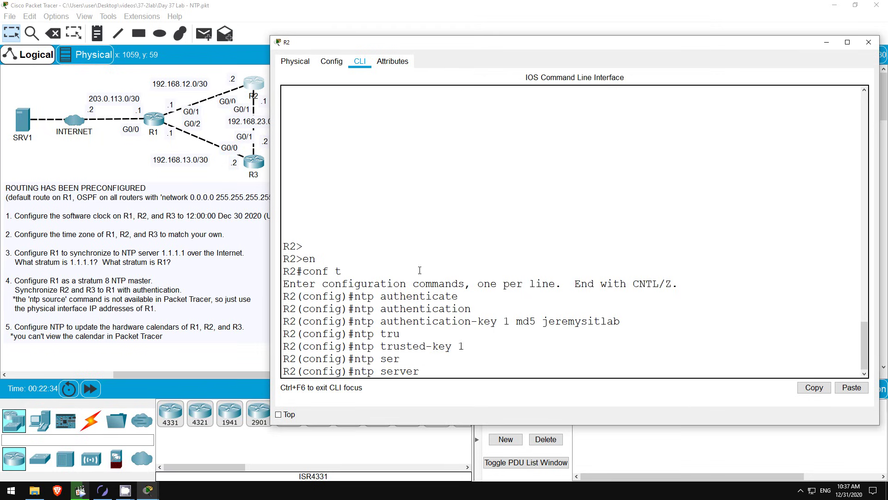
text(192.168.12.1 ? key 1)
key(Return)
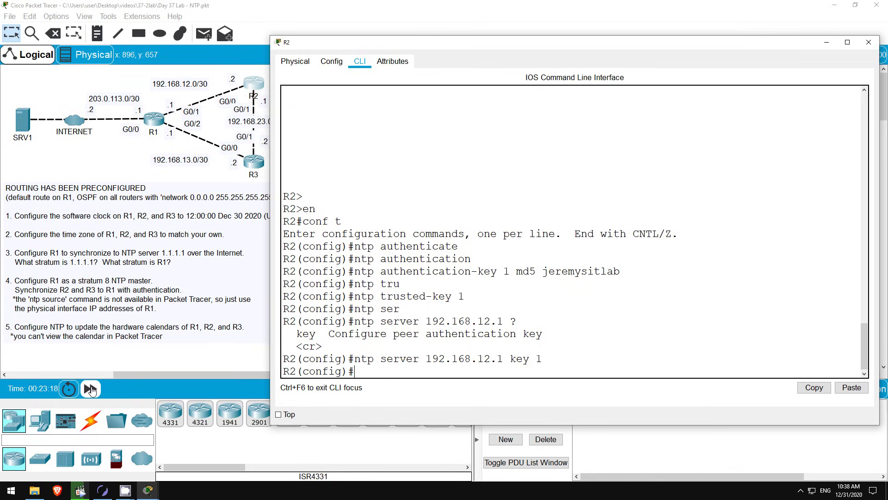
- Fast-forward simulated time three times, to about 00:31:50, and bring R2's console back up
click(90, 388)
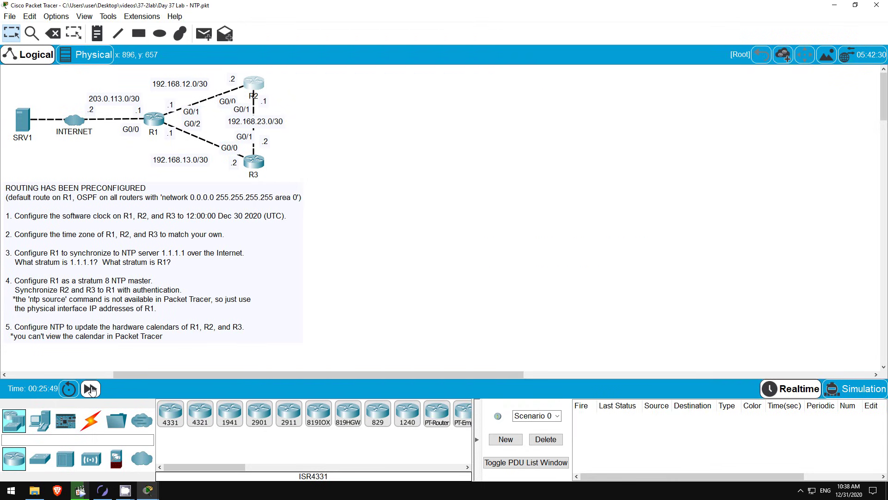
click(91, 388)
click(91, 388)
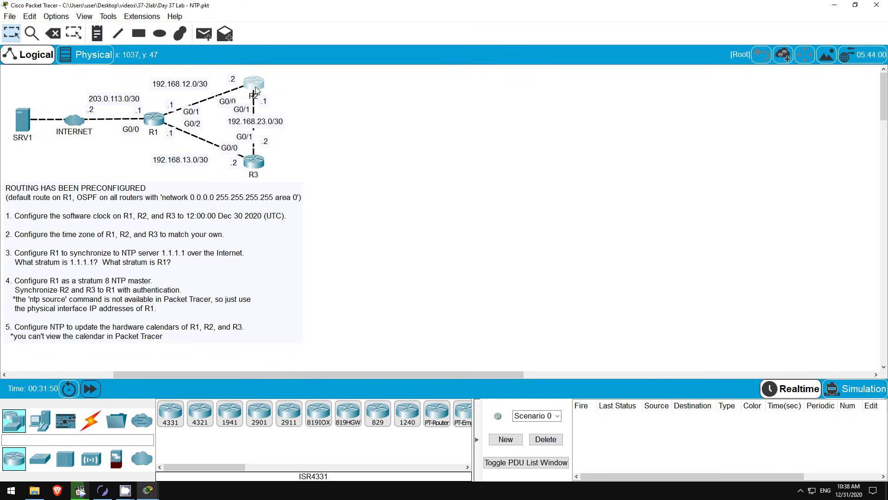
click(256, 91)
click(398, 358)
- Exit configuration mode on R2 and confirm NTP associations show sync to 192.168.12.1
key(Return)
key(Return)
key(Return)
key(Return)
key(Return)
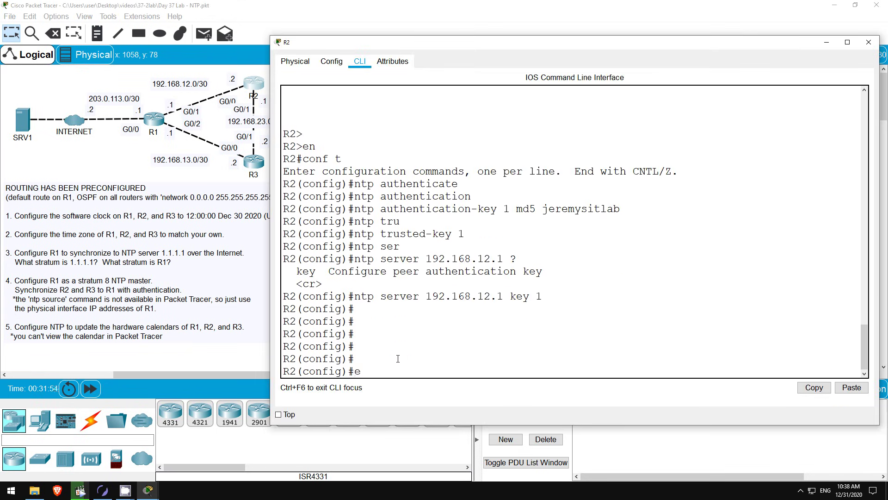
text(end)
key(Return)
key(Return)
text(sh ntp assoc)
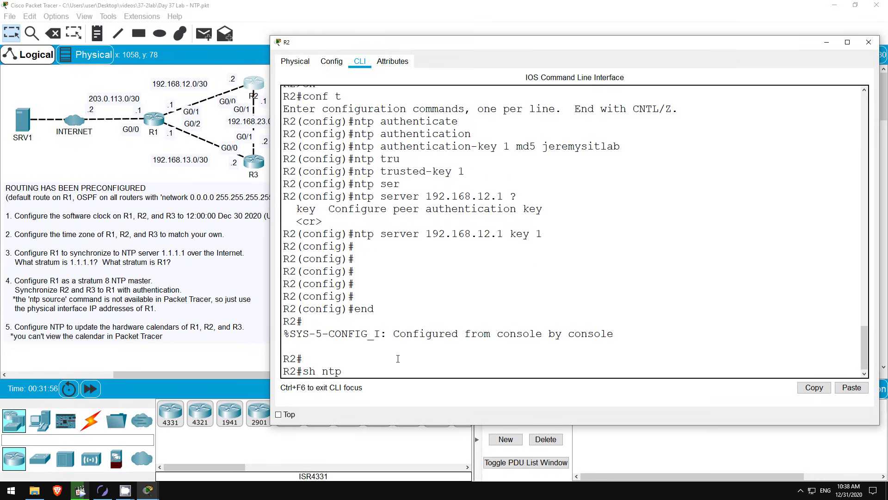
key(Tab)
key(Return)
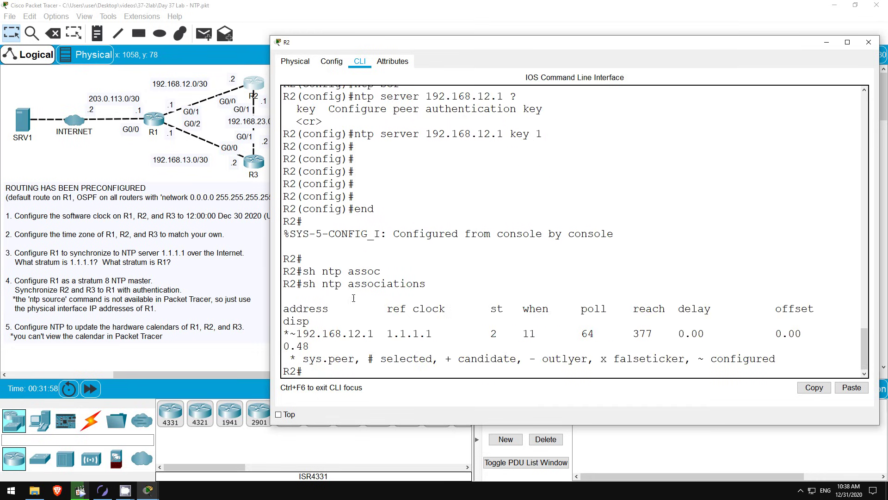
drag(284, 333, 290, 333)
click(331, 359)
text(sh clock det)
- Show R2's detailed clock, confirming NTP as its time source
key(Tab)
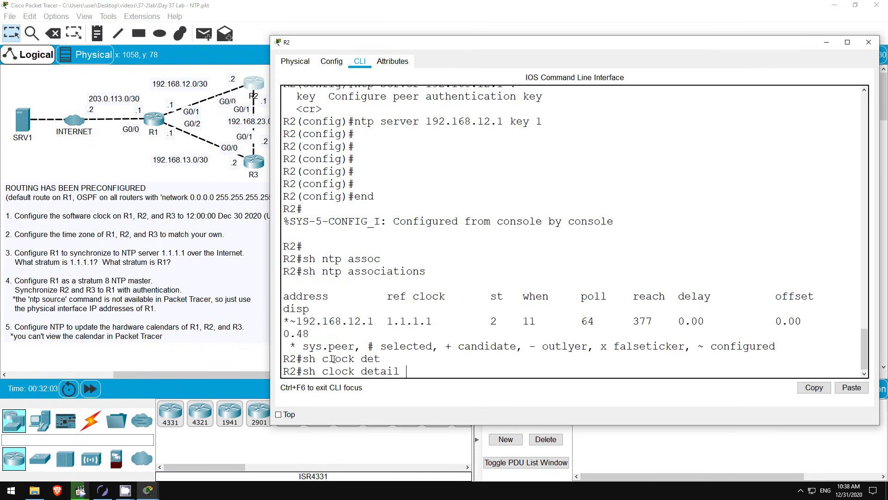
key(Return)
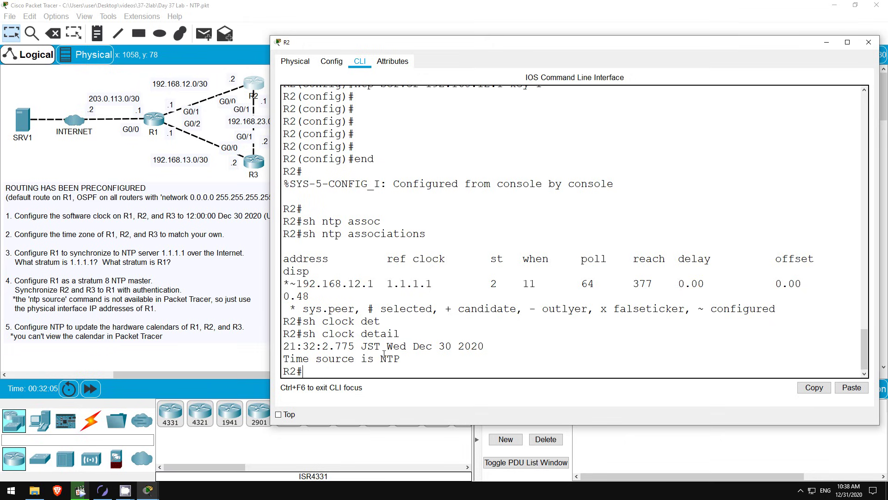
drag(380, 358, 402, 358)
- Enable NTP hardware calendar updates on R2 with ntp update-calendar
click(321, 373)
text(conf t)
key(Return)
text(ntp upd)
key(Tab)
key(Return)
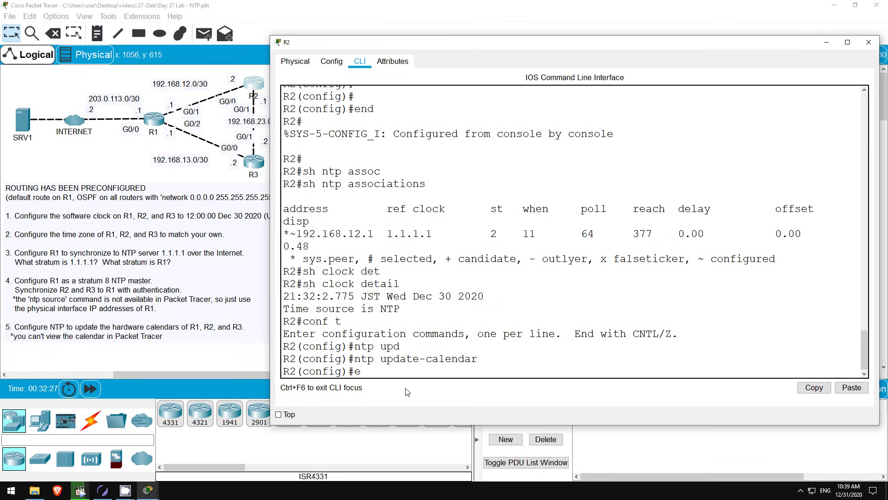
text(exit)
key(Return)
text(show calendar)
- Try displaying R2's calendar, then page through the show command help listing
key(Return)
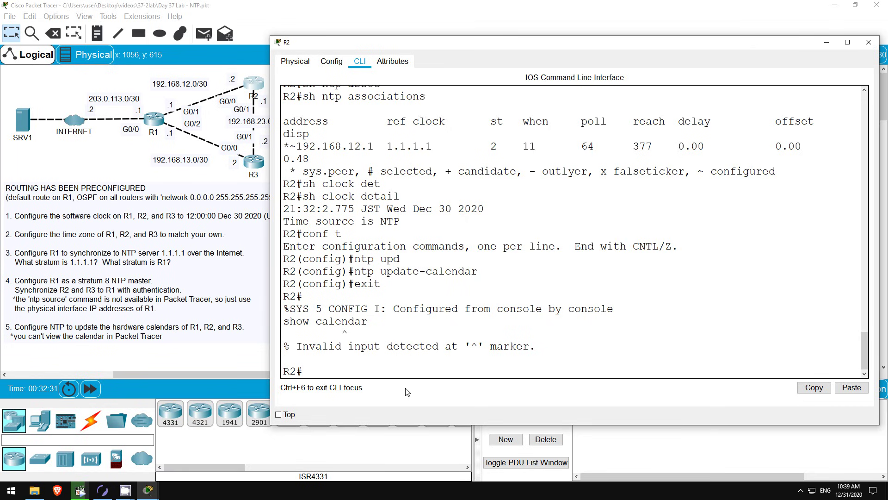
text(show ?)
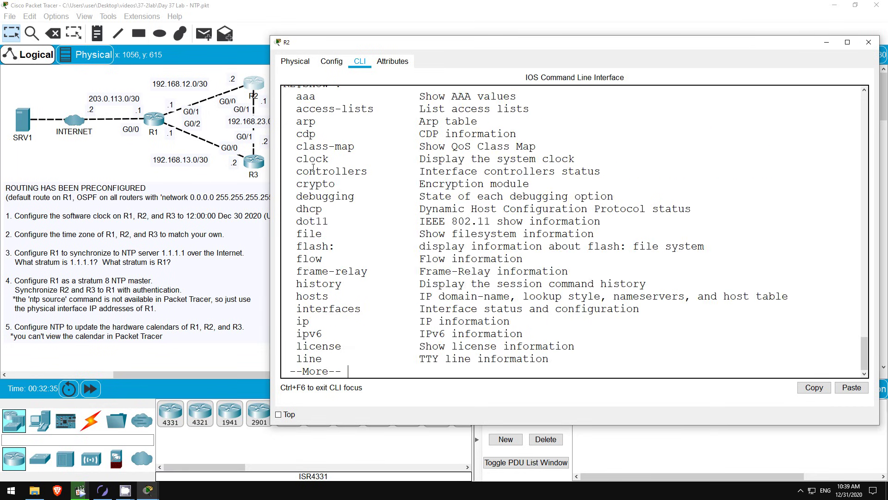
double_click(305, 134)
drag(306, 134, 357, 184)
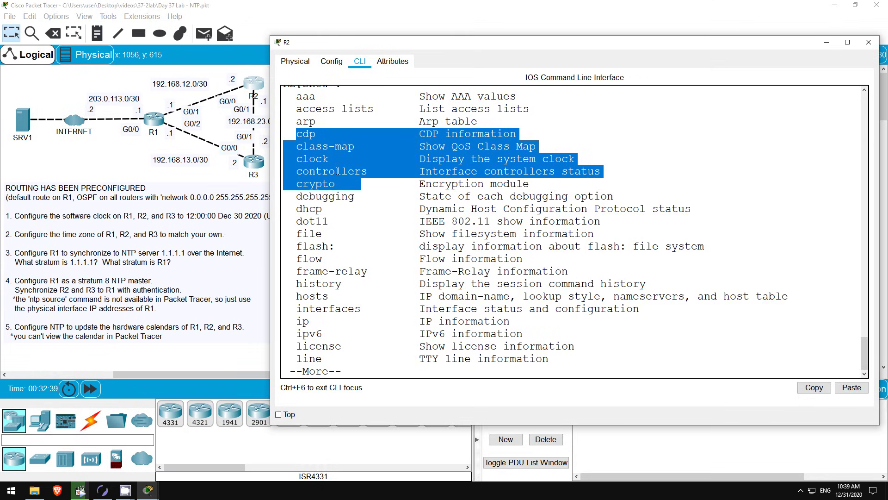
click(366, 193)
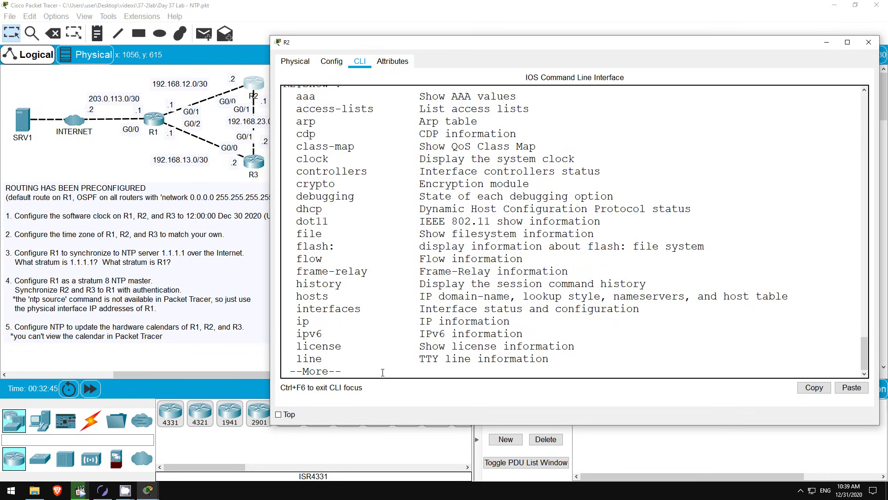
key(space)
key(space)
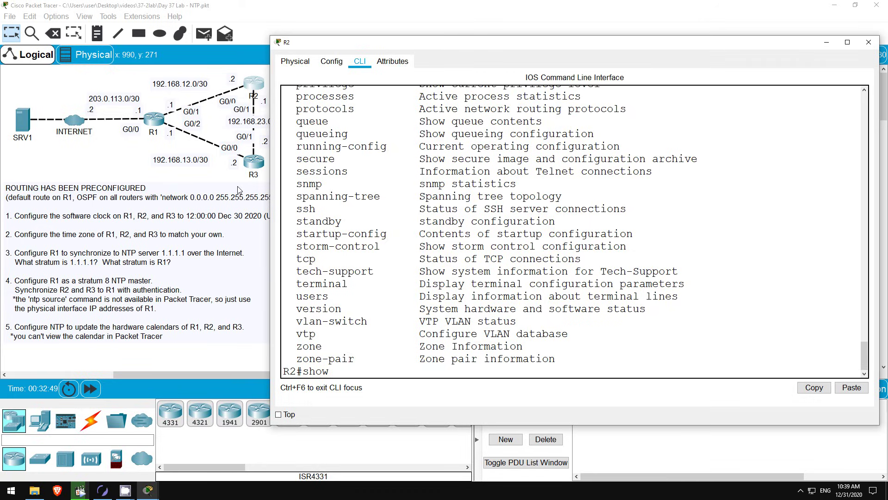
- Open R3's command line and enter privileged and global configuration mode
click(255, 164)
click(469, 318)
key(Return)
key(Return)
text(en)
key(Return)
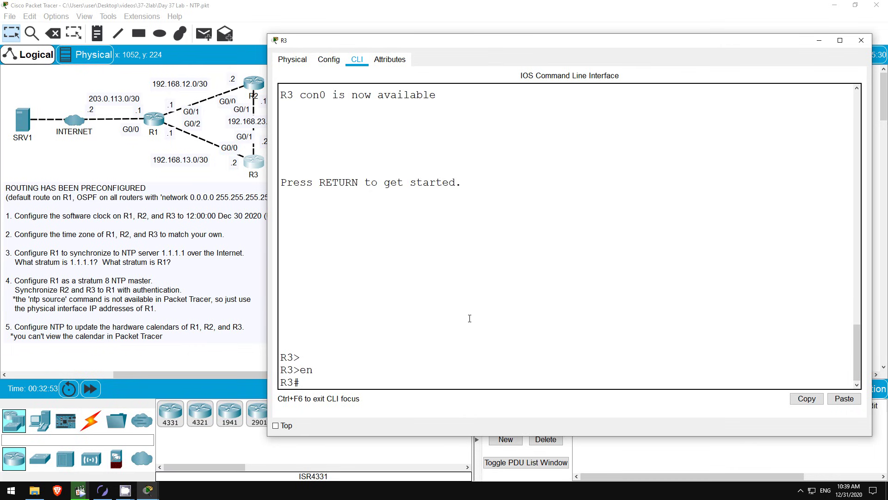
text(conf t)
key(Return)
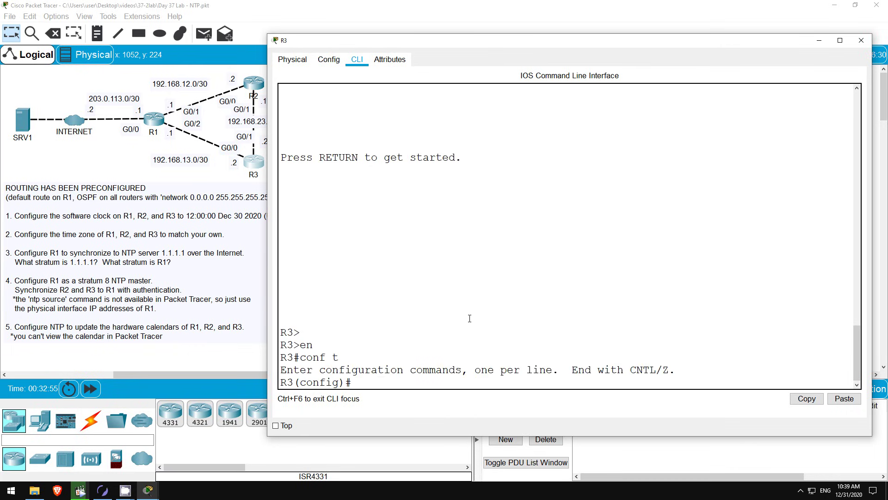
text(ntp authenticate)
- Enable NTP authentication on R3 with MD5 authentication key 1 as a trusted key
key(Return)
key(Up)
key(BackSpace)
text(ion)
key(Tab)
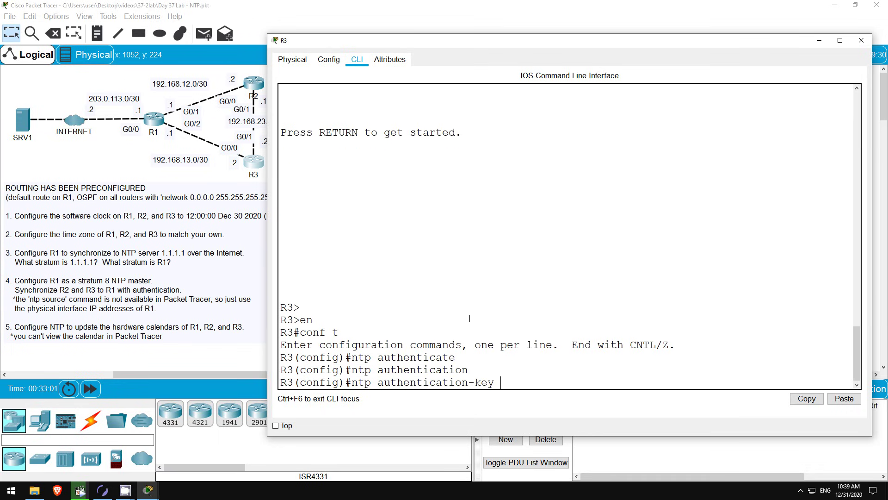
text(1 md5 jeremysitlab)
key(Return)
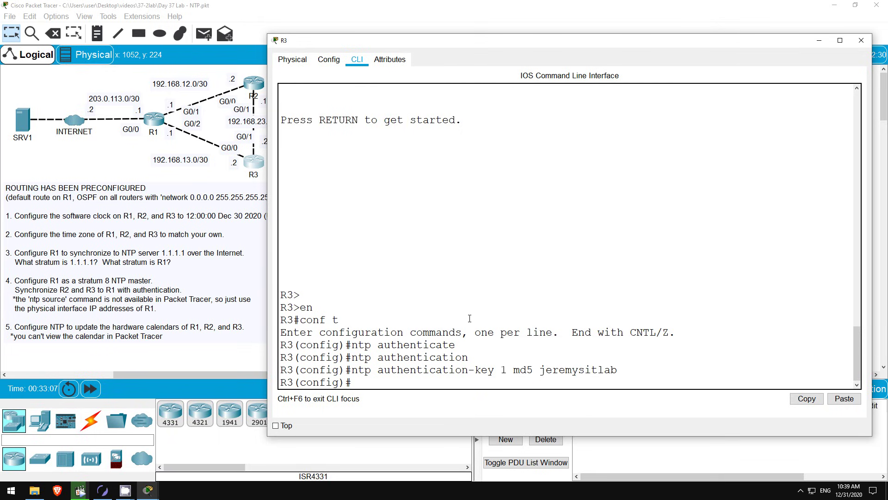
text(ntp tru)
key(Tab)
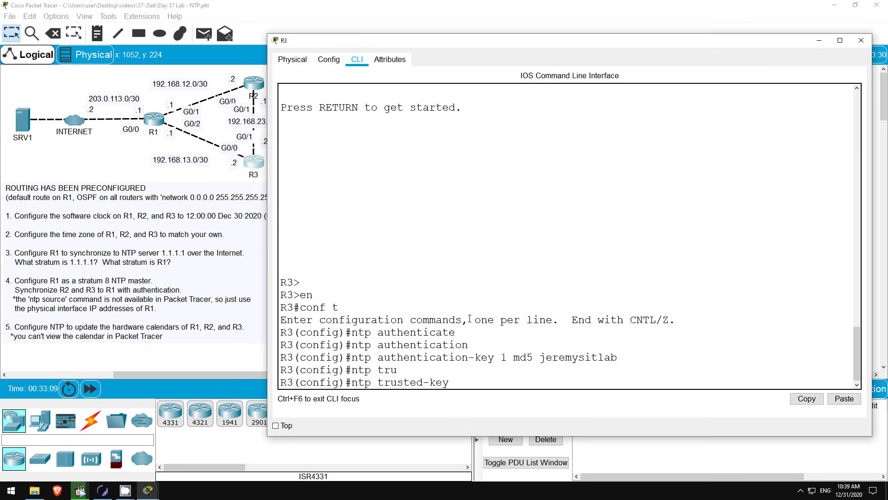
key(Return)
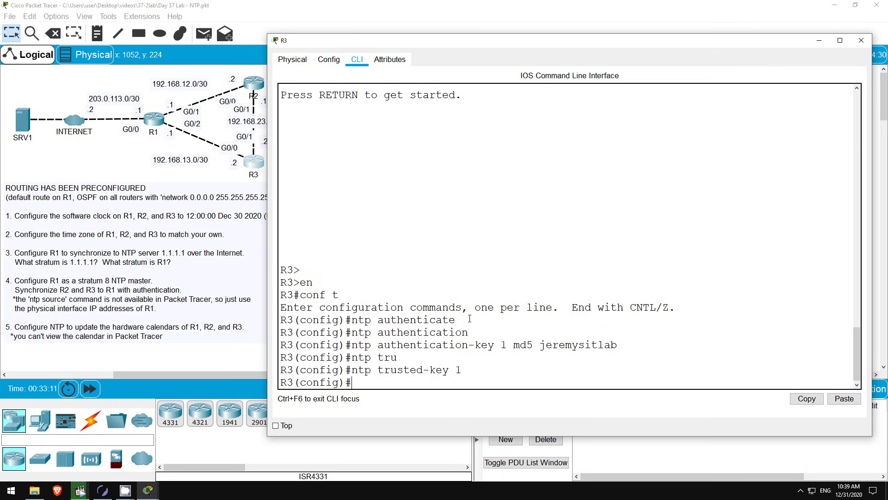
text(ntp ser)
- Set 192.168.13.1 as R3's NTP server using key 1 and enable calendar updates
key(Tab)
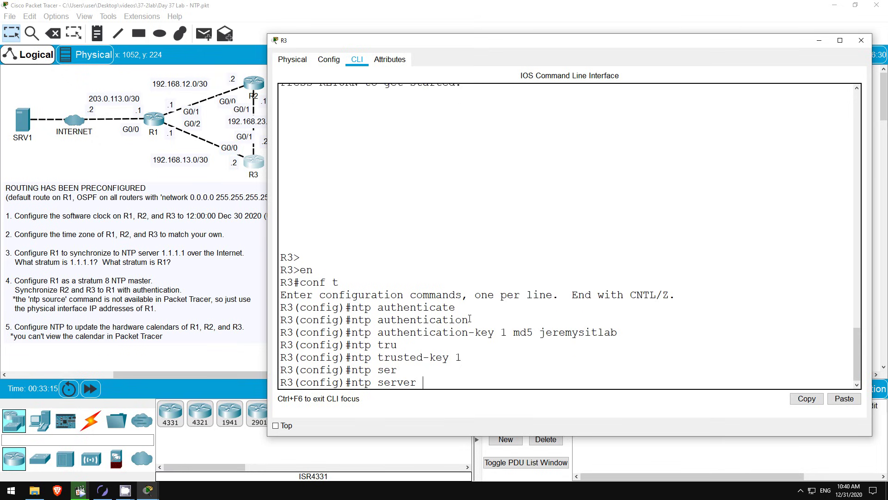
text(192.168.13.1 key 1)
key(Return)
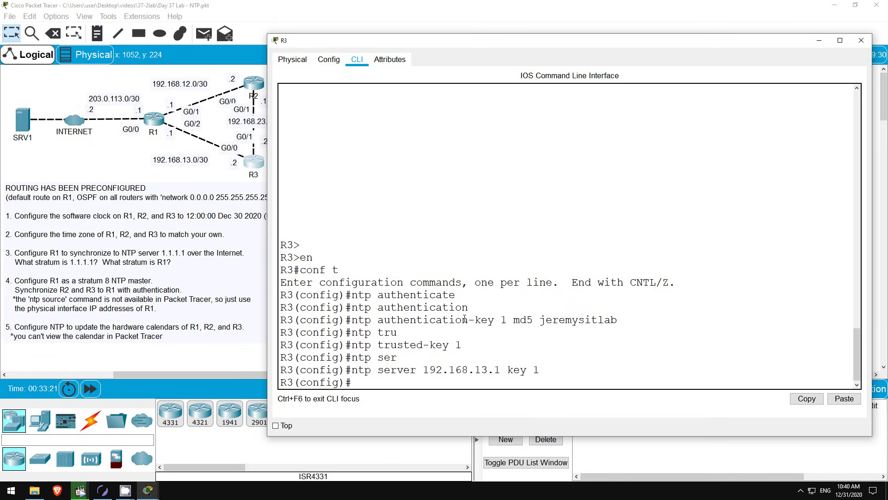
text(ntp upd)
key(Tab)
key(Return)
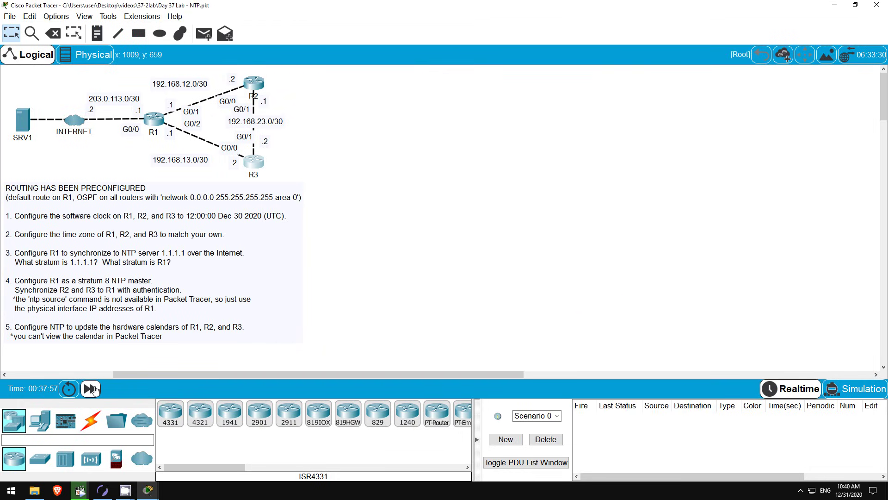
- Fast-forward simulated time, then list R3's NTP associations to check sync with 192.168.13.1
click(91, 389)
click(262, 163)
click(449, 355)
key(Return)
key(Return)
text(en)
key(Return)
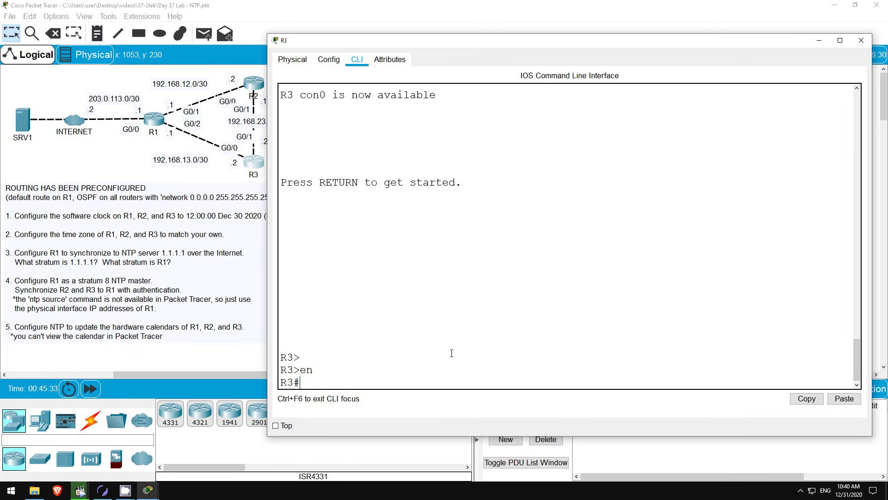
text(show)
text(ntp ass)
key(Tab)
key(Return)
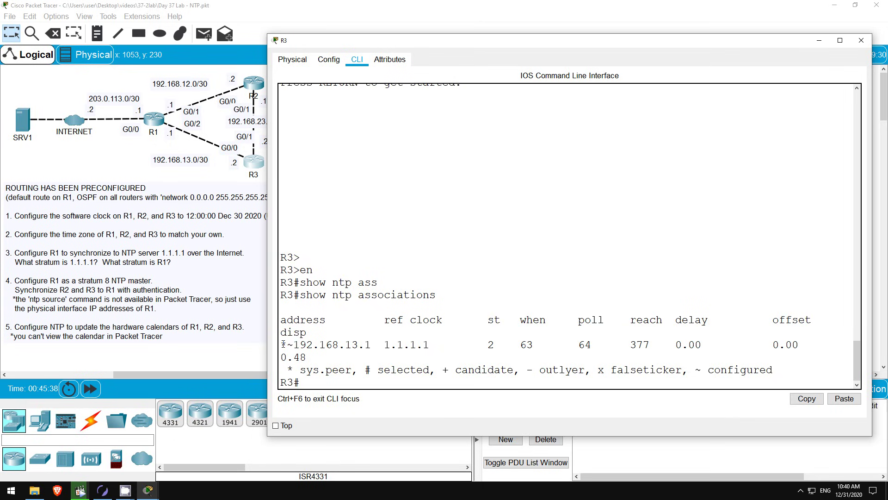
text(sh clock det)
- Display R3's clock detail, verifying NTP is the time source
key(Tab)
key(Return)
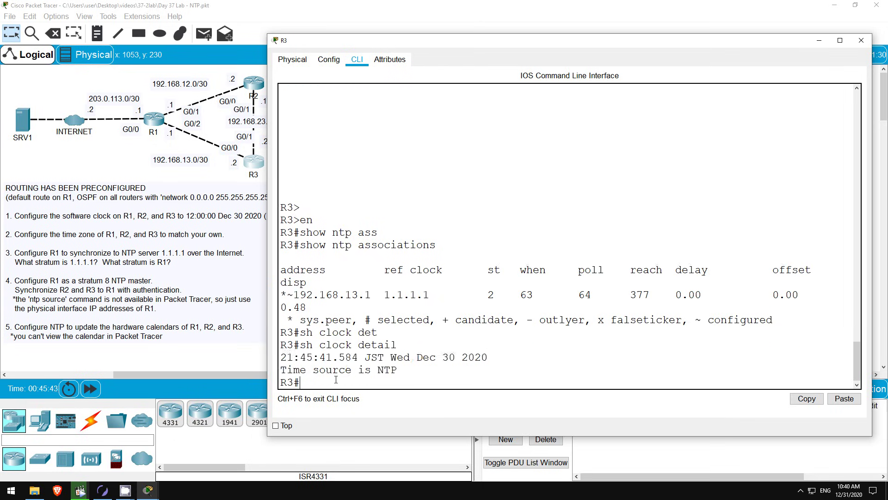
drag(378, 369, 397, 371)
click(361, 383)
- On R1's console, enter configuration mode and run ntp update-calendar
click(154, 126)
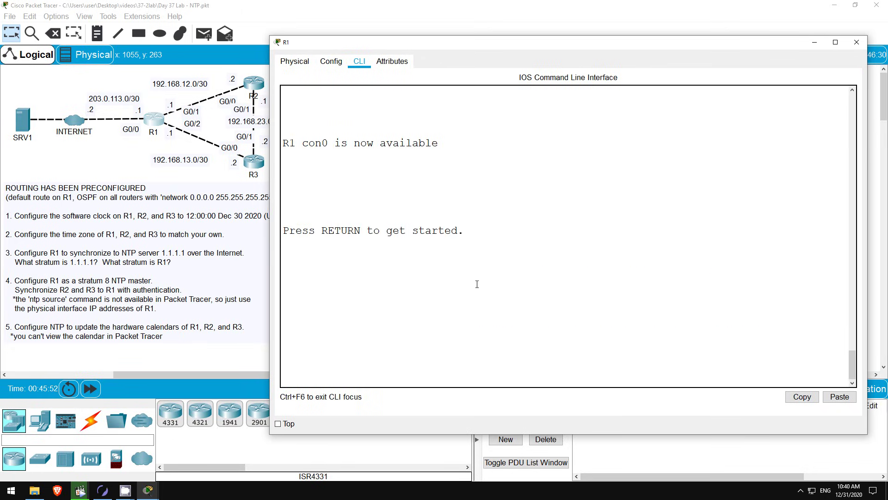
key(Return)
key(Return)
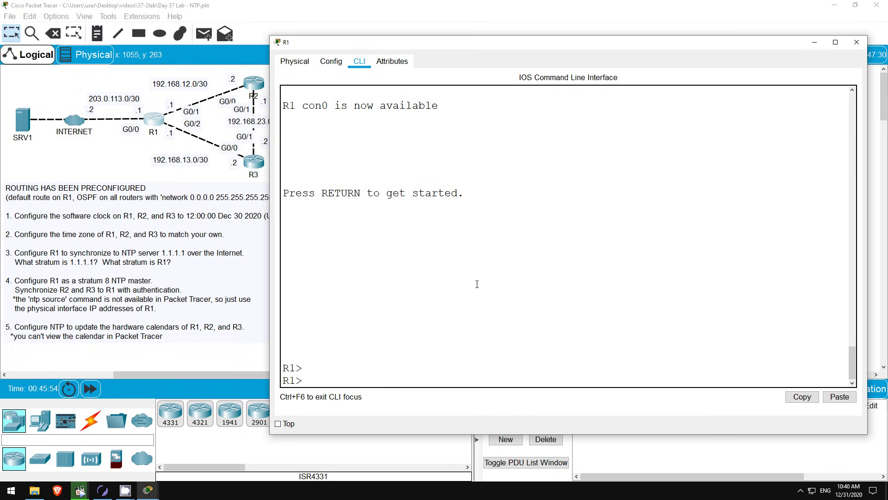
text(en)
key(Return)
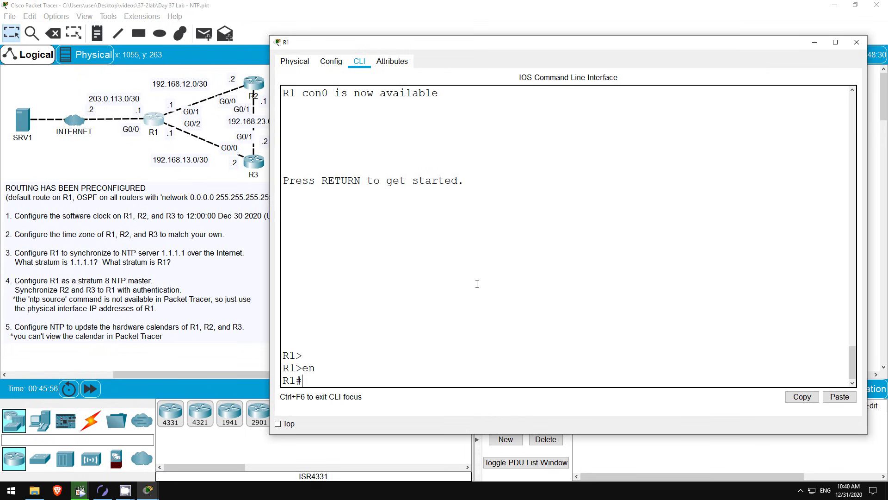
text(conf t)
key(Return)
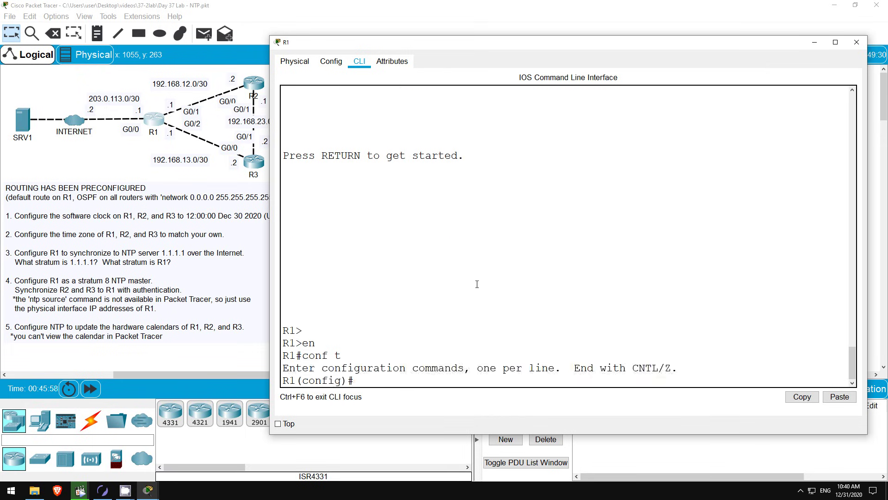
text(ntp upd)
key(Tab)
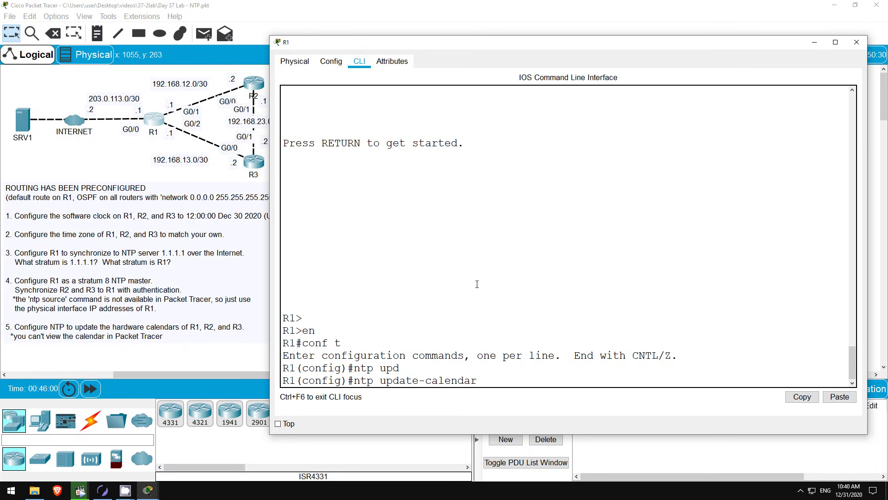
key(Return)
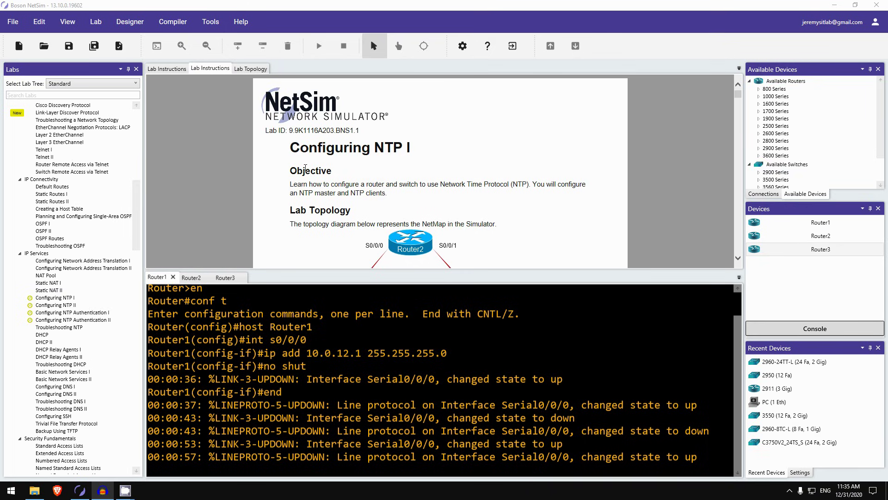
scroll(304, 170, down, 3)
scroll(319, 170, down, 2)
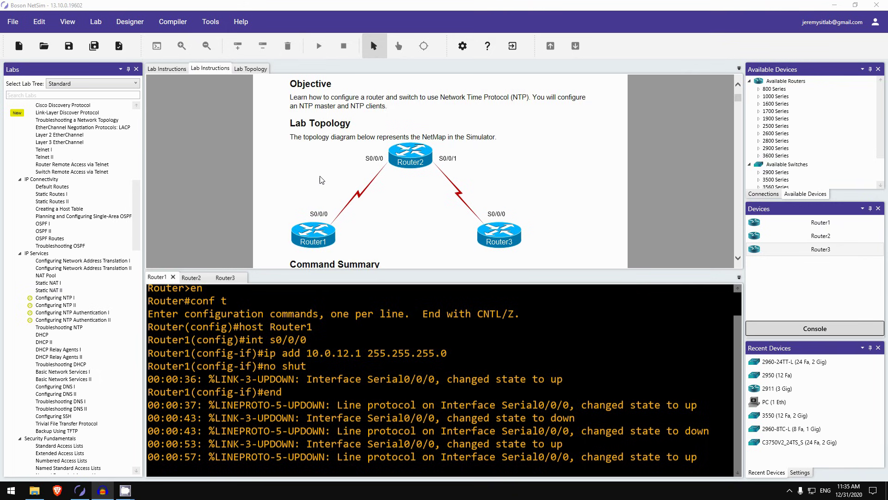
scroll(343, 189, down, 1)
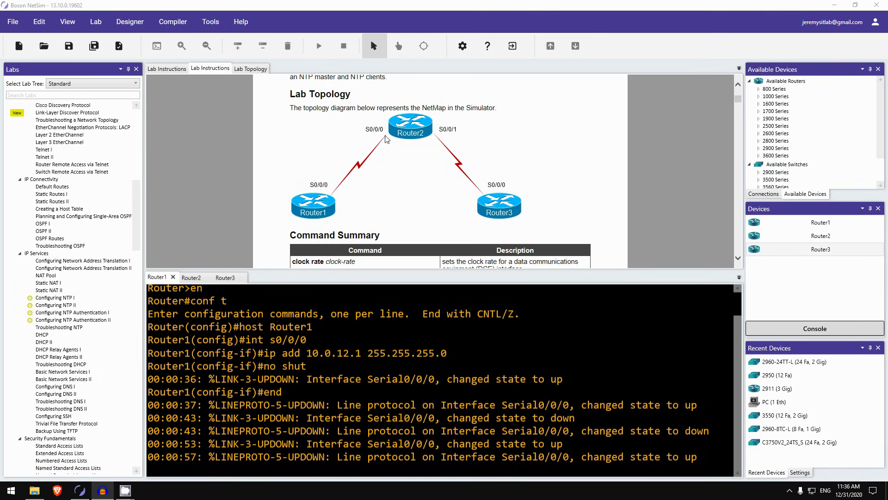
scroll(433, 165, down, 5)
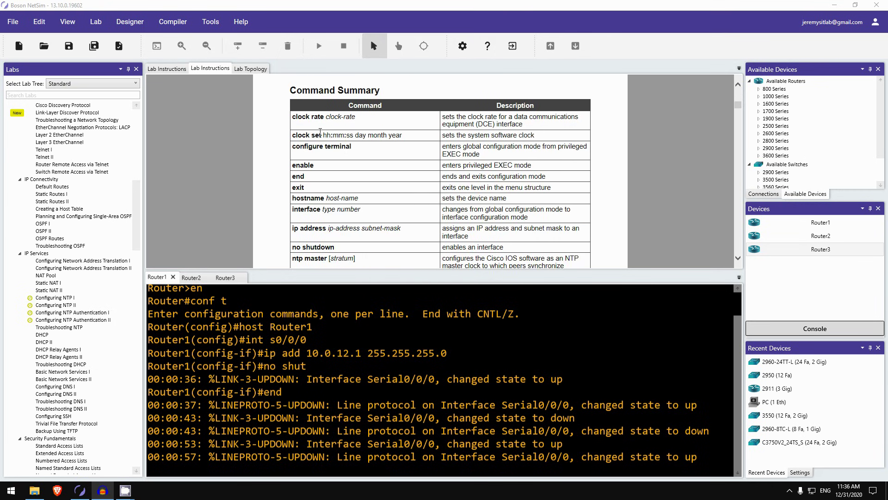
scroll(320, 134, down, 1)
scroll(327, 135, up, 1)
scroll(321, 135, down, 2)
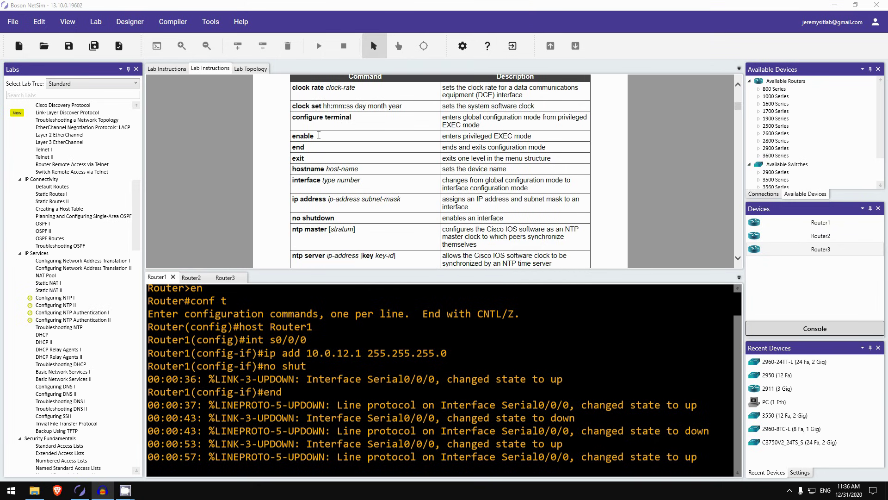
scroll(321, 135, down, 2)
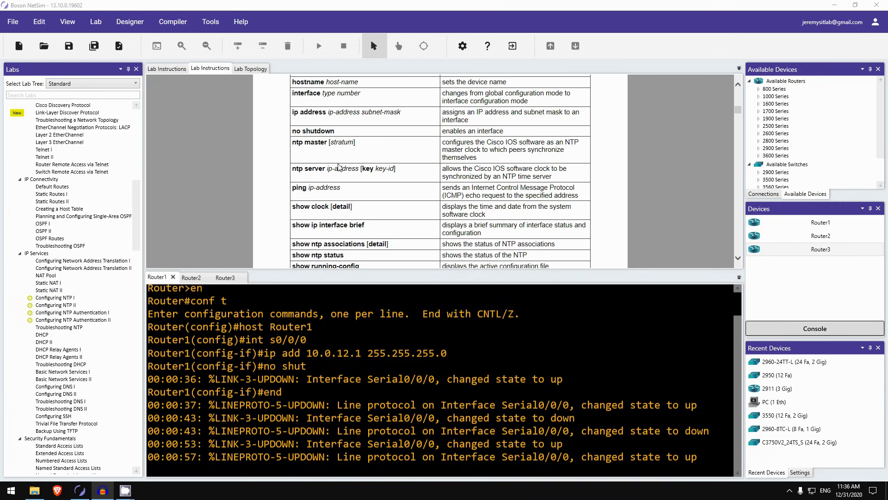
scroll(338, 168, down, 1)
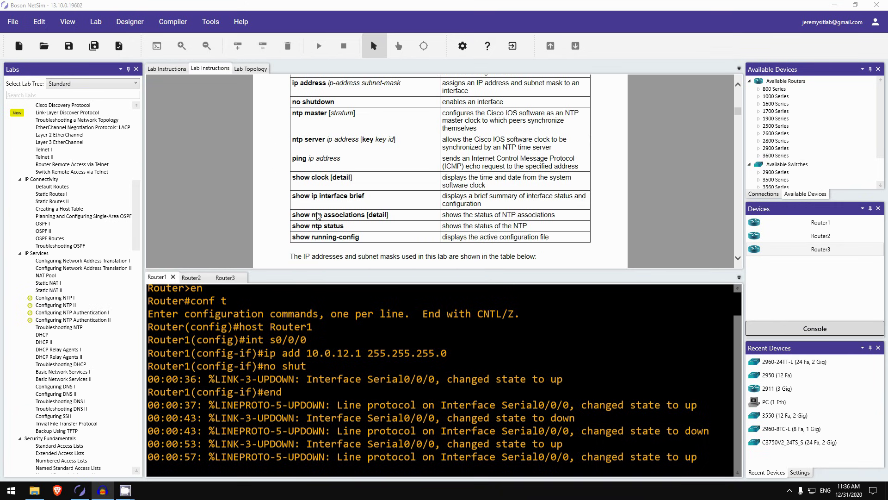
scroll(324, 183, down, 1)
scroll(323, 182, down, 3)
scroll(324, 166, down, 2)
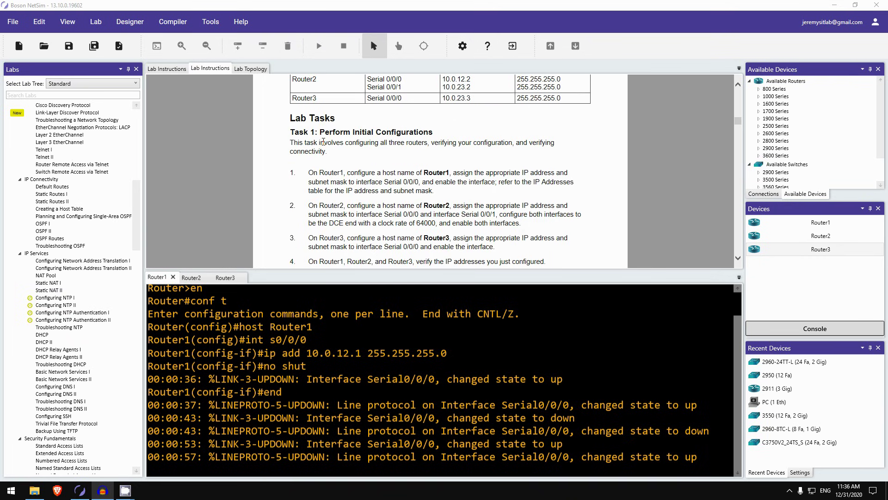
scroll(323, 142, down, 1)
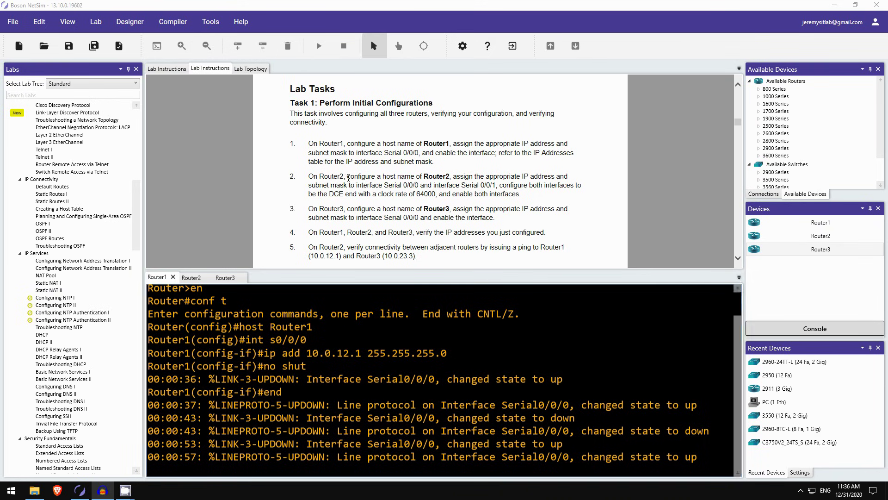
scroll(325, 123, down, 1)
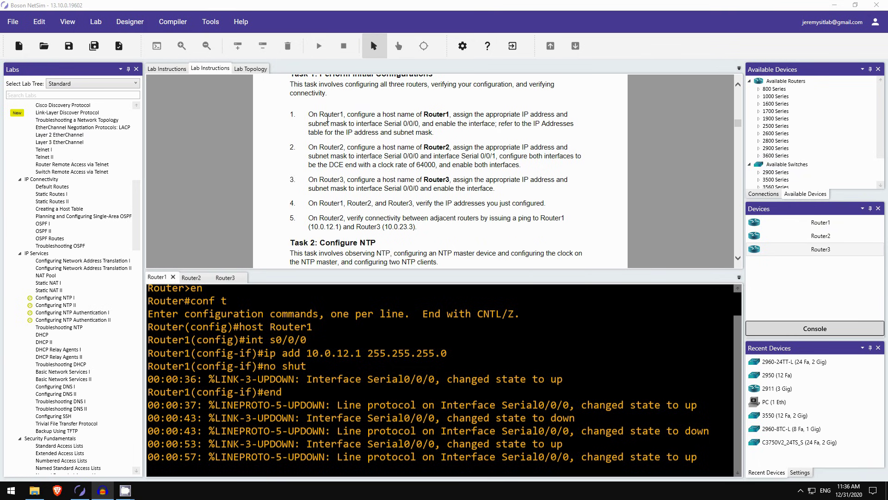
scroll(327, 118, down, 1)
scroll(272, 194, down, 1)
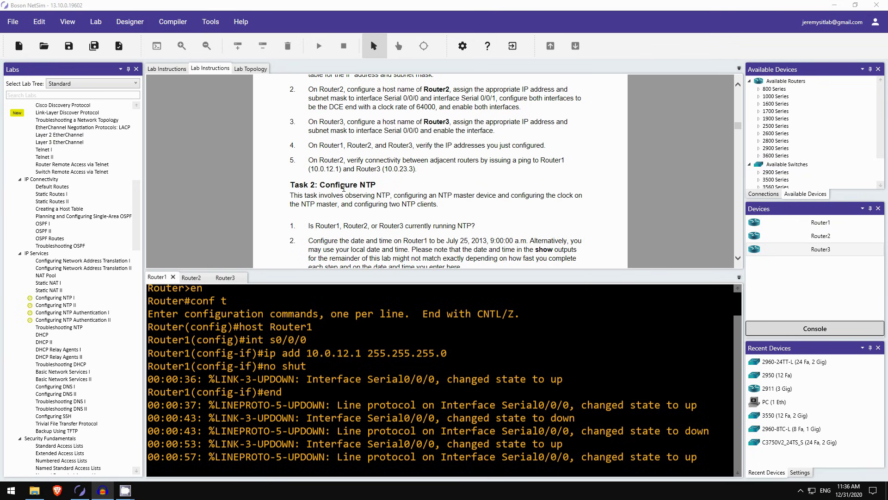
scroll(343, 186, down, 2)
scroll(345, 139, down, 1)
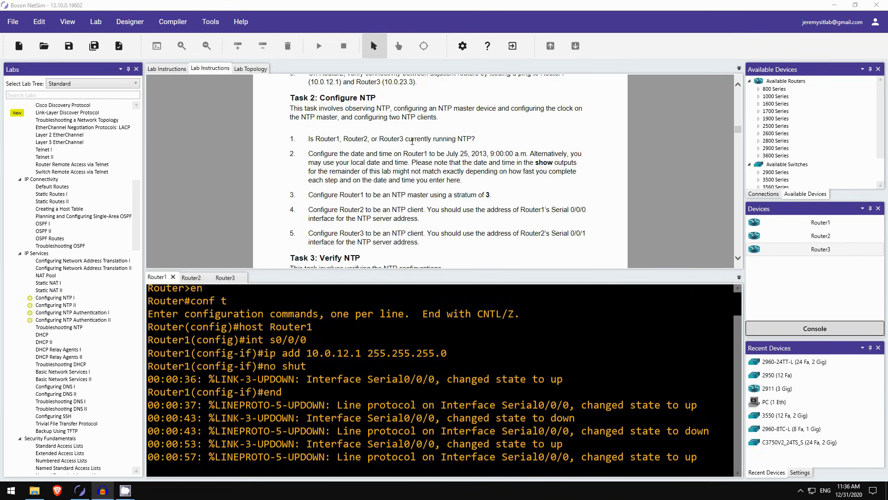
- Run show ntp status on Router1, Router2 and Router3, each reporting NTP not enabled
click(358, 429)
key(Return)
key(Return)
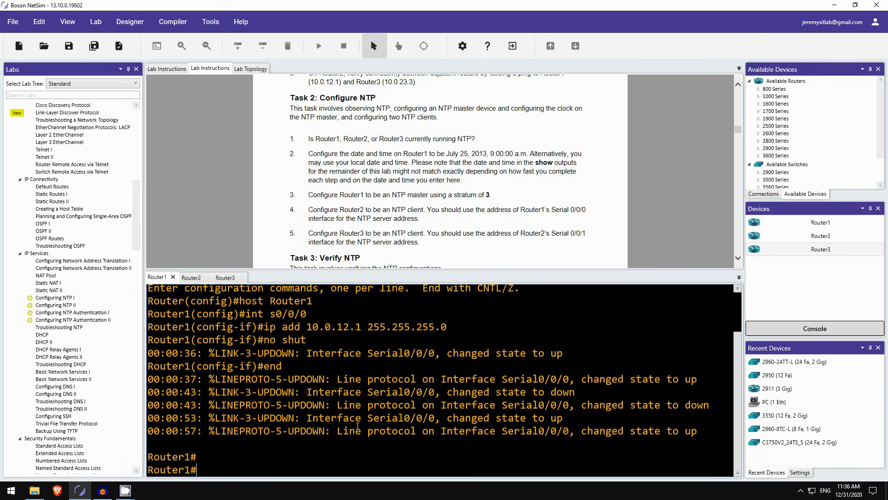
text(show )
text(ntp status)
key(Return)
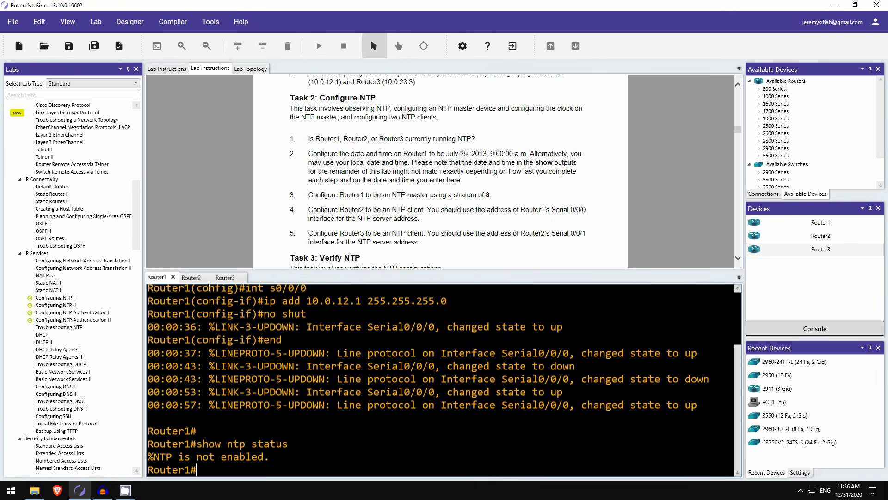
click(193, 277)
text(show ntp status)
key(Return)
click(225, 278)
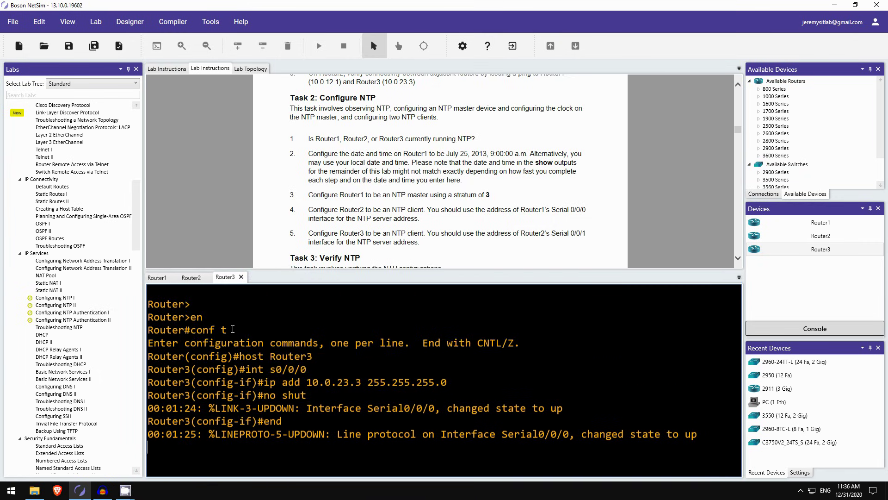
key(Return)
text(showntp status)
key(Return)
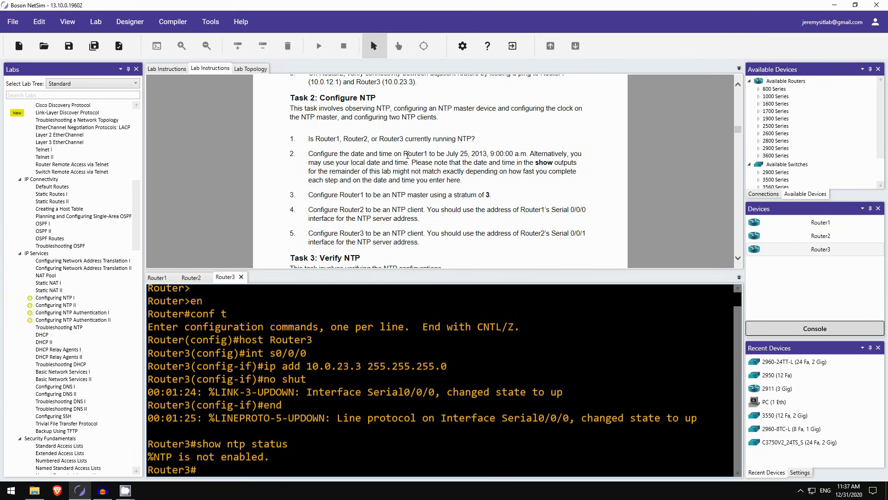
- Set Router1's clock to 09:00:00 25 Jul 2013 and make it NTP master at stratum 3
click(156, 277)
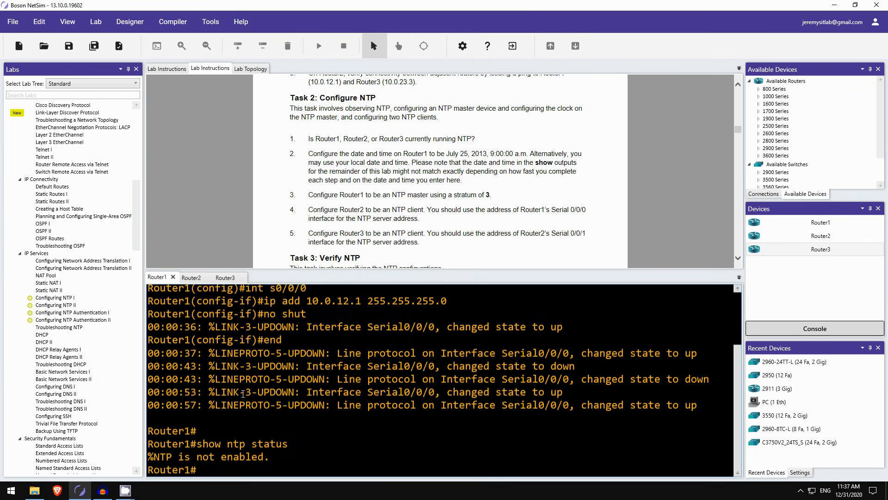
text(clock set )
text(9:)
text(00:00)
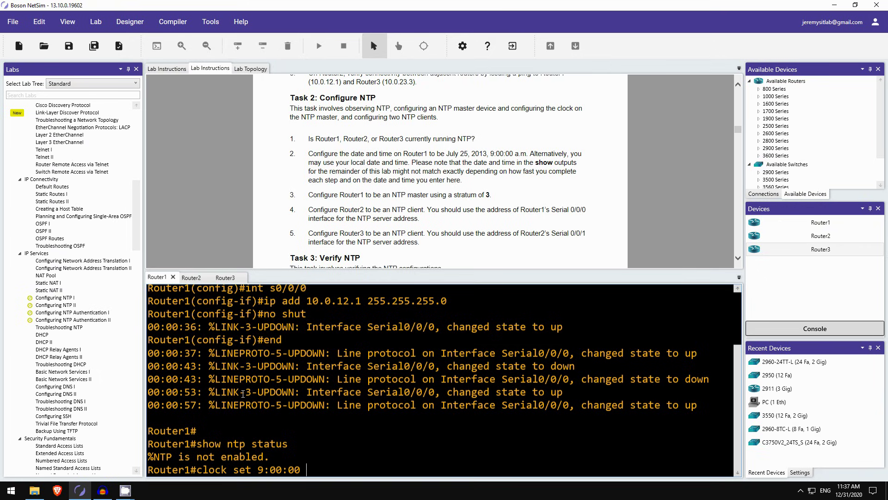
text( 25 Jul 2013)
key(Return)
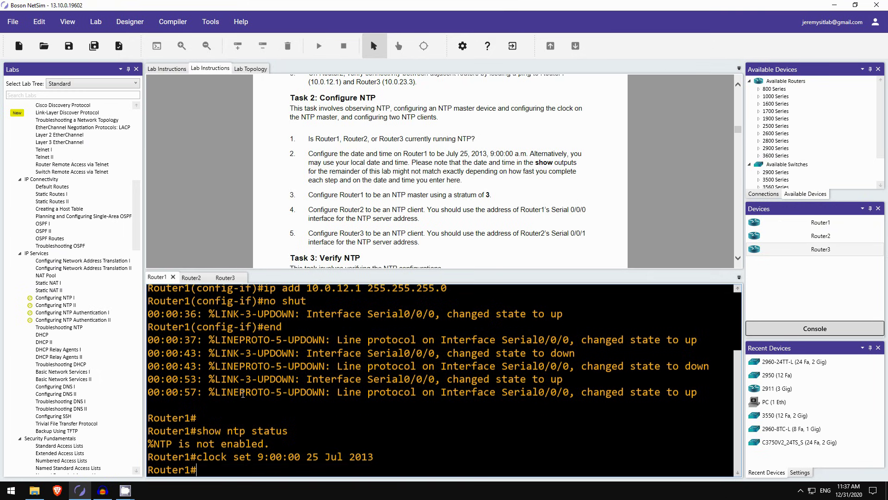
text(show clock)
key(Return)
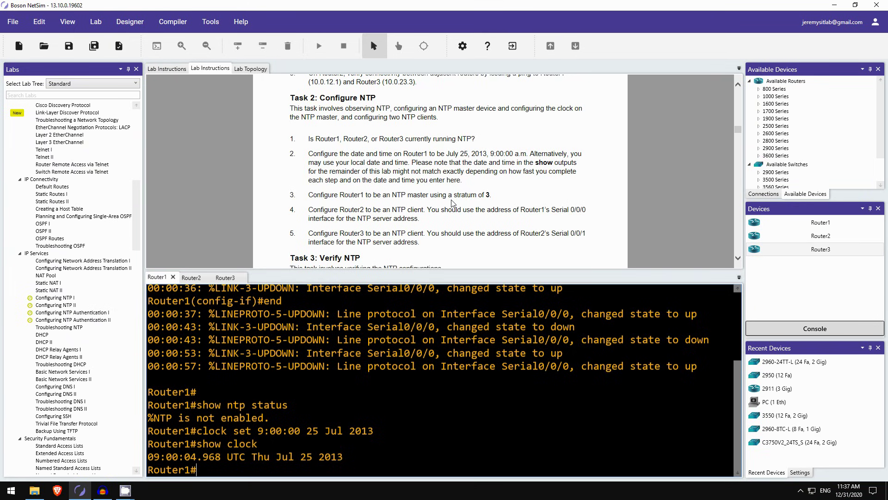
text(conf)
text( t)
key(Return)
text(ntp master ?)
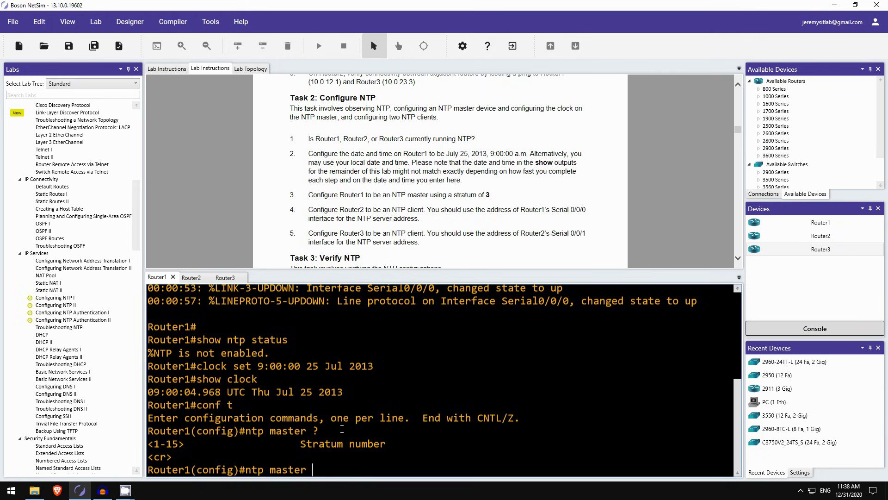
text(3)
key(Return)
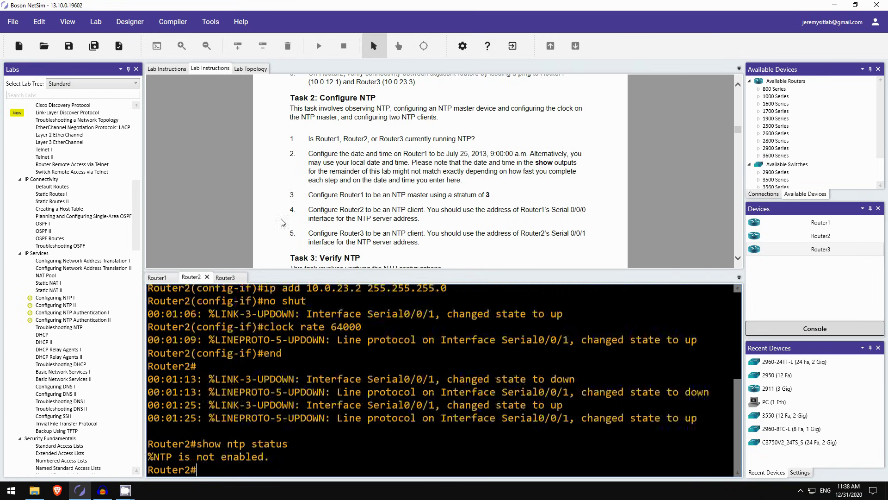
scroll(281, 222, up, 4)
scroll(281, 223, up, 4)
scroll(281, 222, up, 4)
scroll(281, 223, up, 4)
scroll(314, 227, up, 2)
scroll(320, 208, up, 2)
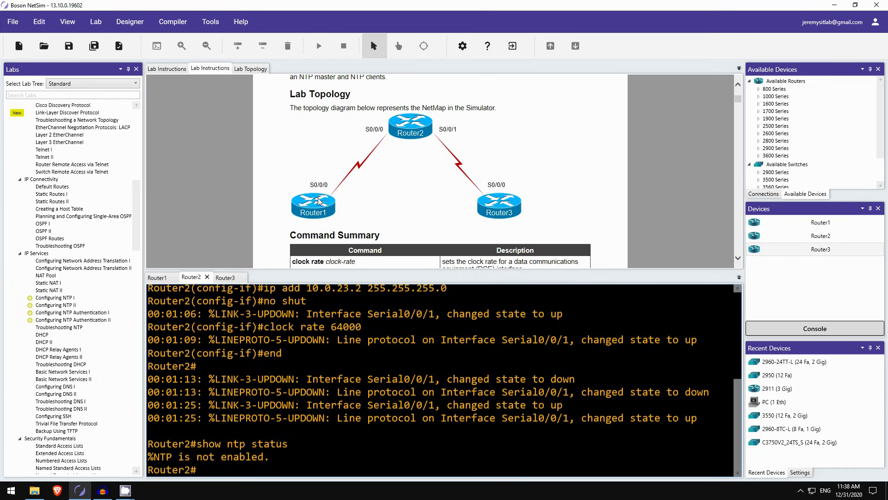
scroll(322, 206, down, 2)
scroll(323, 206, down, 4)
scroll(330, 166, down, 4)
scroll(330, 167, down, 3)
scroll(330, 167, down, 2)
text(conf t)
- Point Router2 at NTP server 10.0.12.1 and Router3 at NTP server 10.0.23.2
key(Return)
text(ntp s)
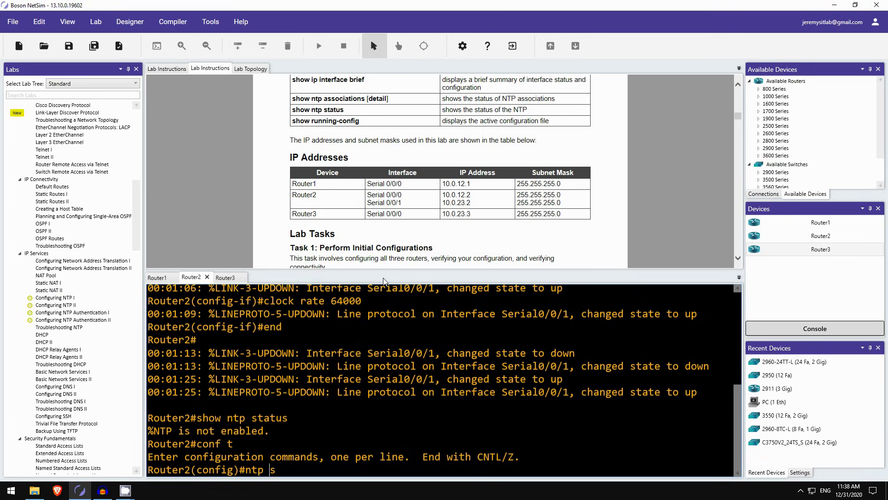
text(erver 10.0.12.1)
key(Return)
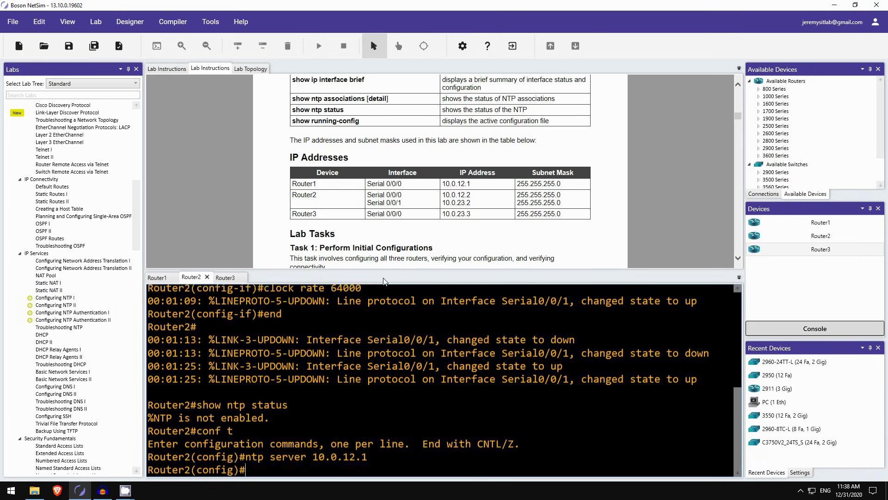
scroll(337, 143, down, 3)
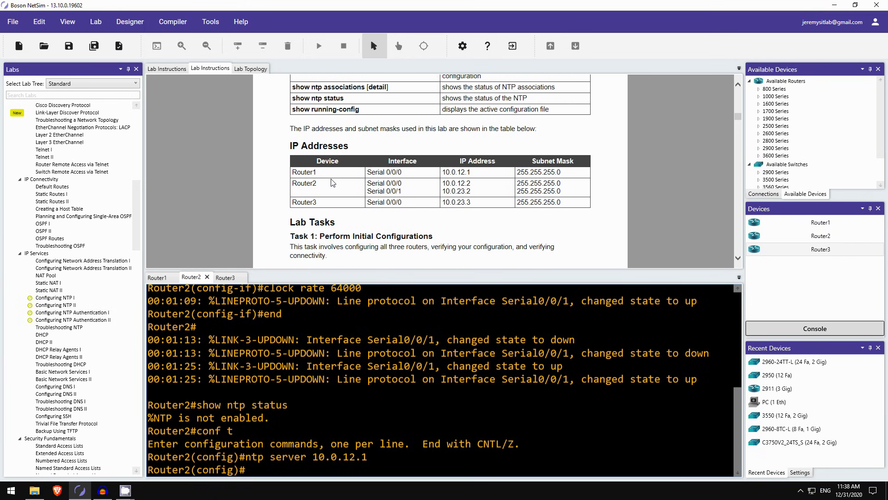
scroll(337, 143, down, 2)
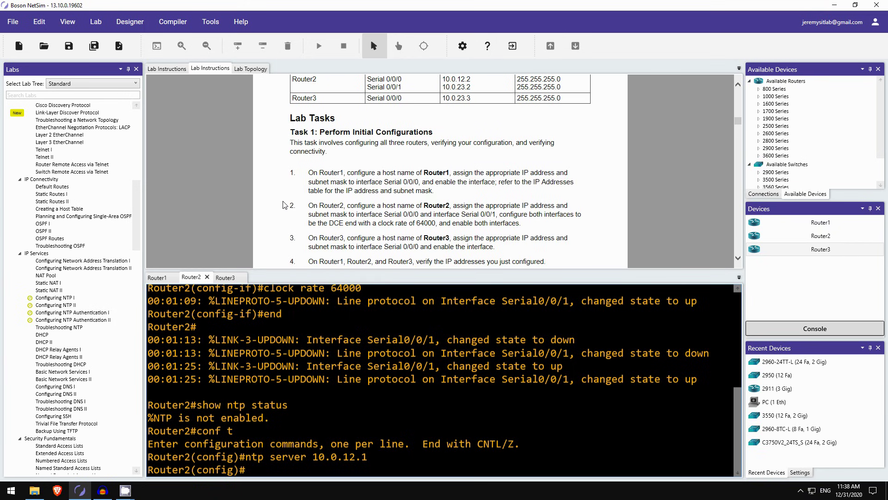
scroll(291, 204, down, 3)
scroll(290, 188, down, 2)
scroll(291, 179, down, 3)
scroll(290, 167, down, 1)
scroll(290, 167, up, 1)
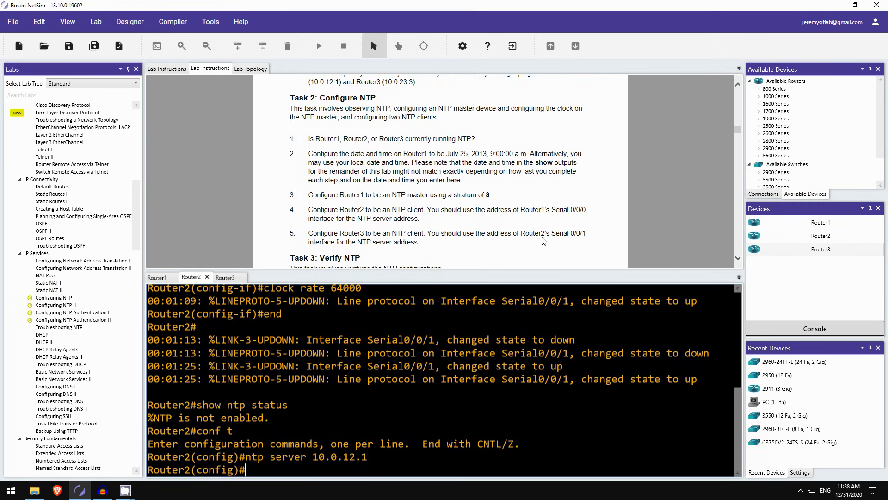
scroll(543, 241, up, 3)
scroll(486, 229, up, 3)
scroll(417, 222, up, 3)
scroll(386, 222, down, 2)
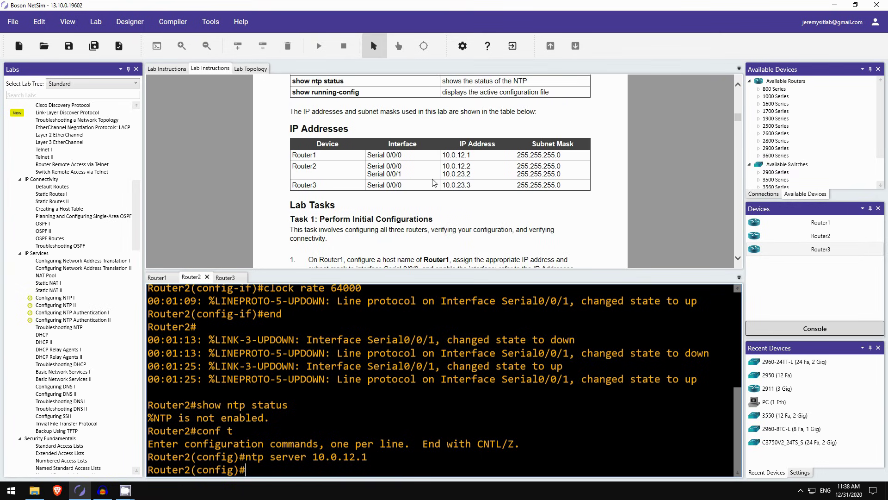
click(224, 277)
key(Return)
text(conf t)
key(Return)
text(ntp server 10.0.)
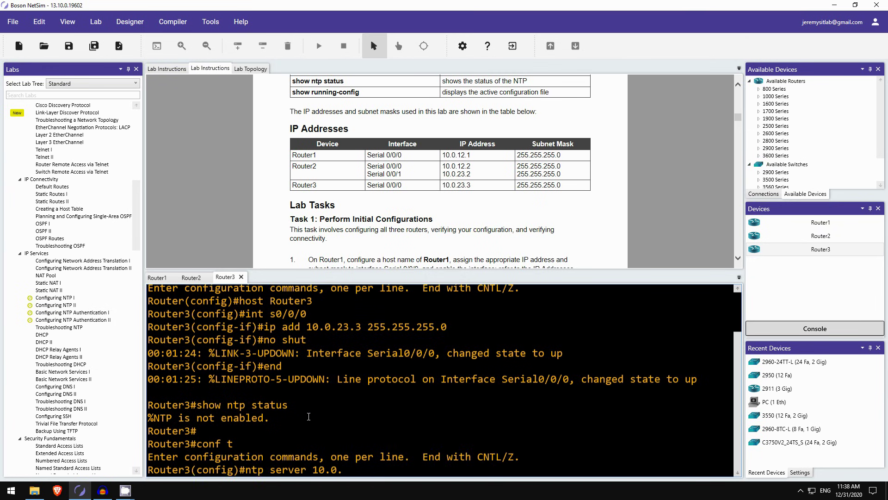
text(23.2)
key(Return)
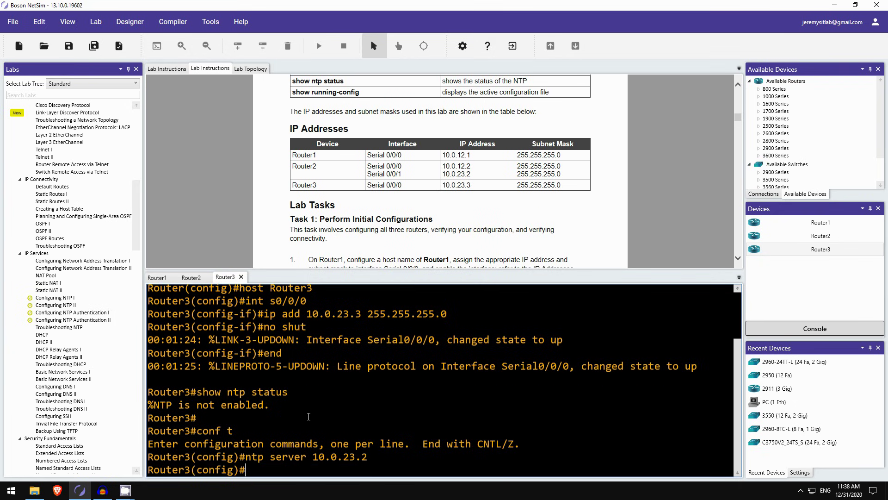
scroll(278, 167, down, 5)
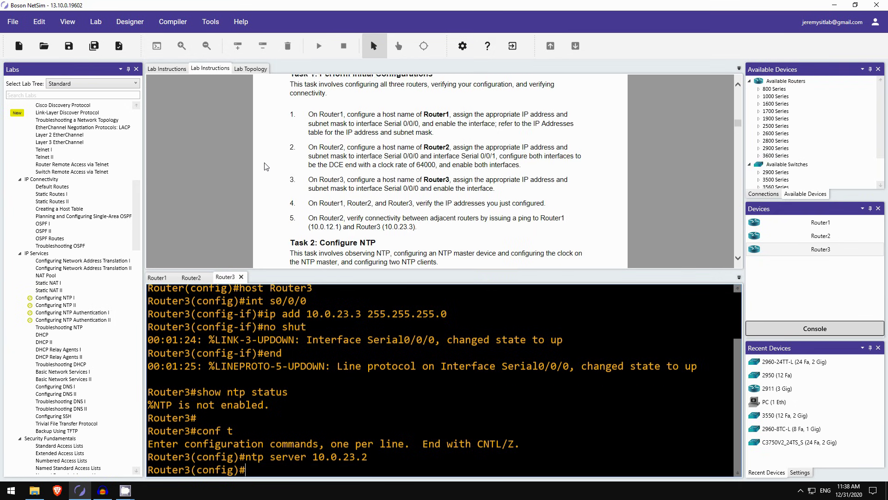
scroll(279, 166, down, 5)
scroll(296, 168, down, 4)
scroll(299, 160, down, 3)
scroll(302, 149, down, 3)
scroll(305, 144, up, 3)
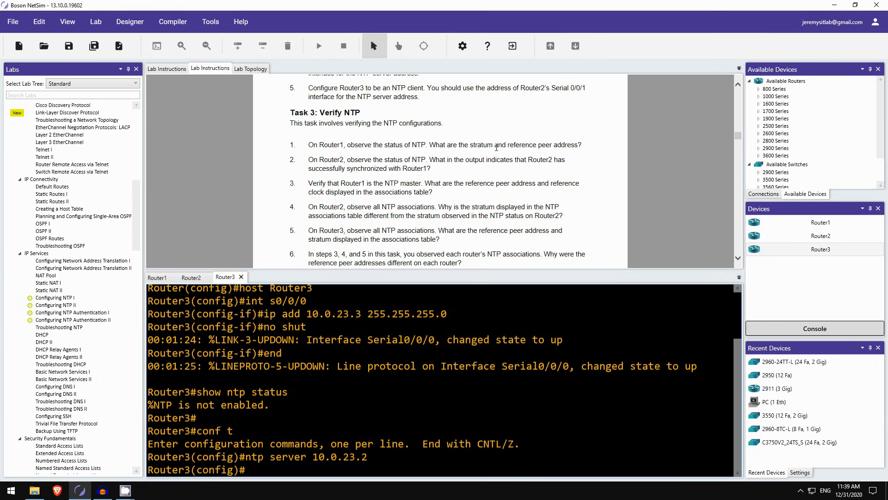
- Exit config on Router1 and verify NTP status: synchronized, stratum 3, reference 127.127.1.1
click(157, 278)
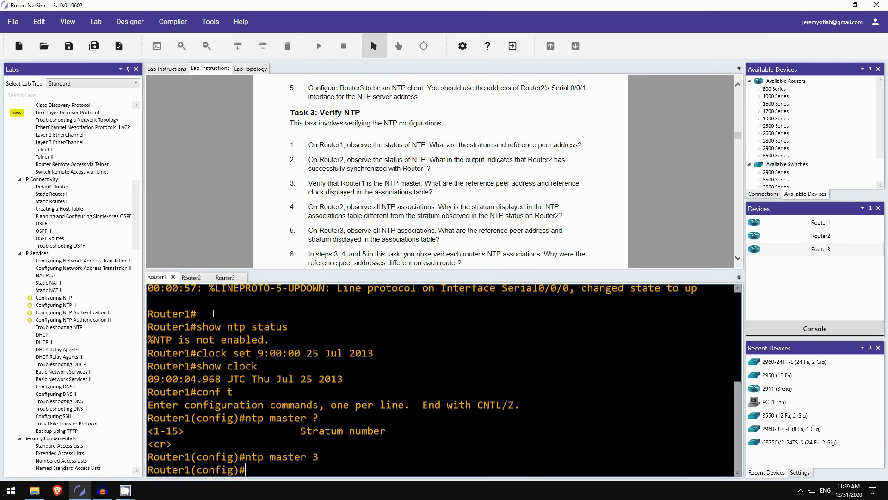
text(end)
key(Return)
key(Return)
key(Return)
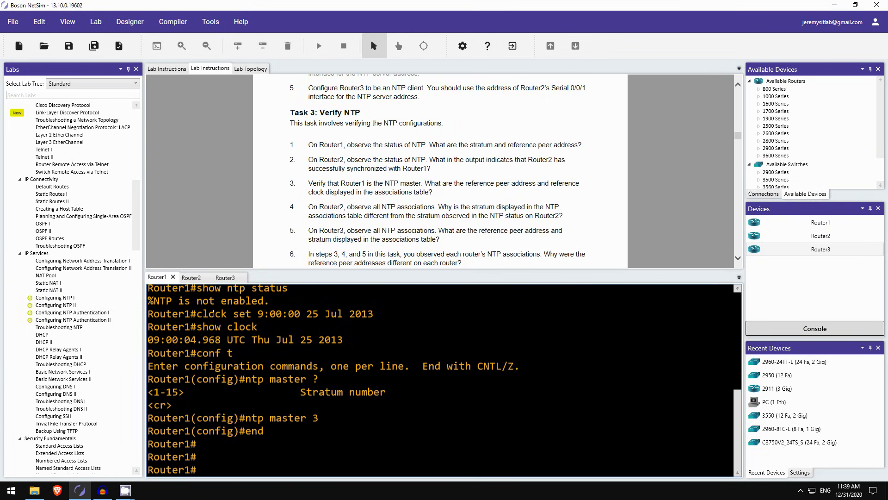
text(show nt[p status)
key(Return)
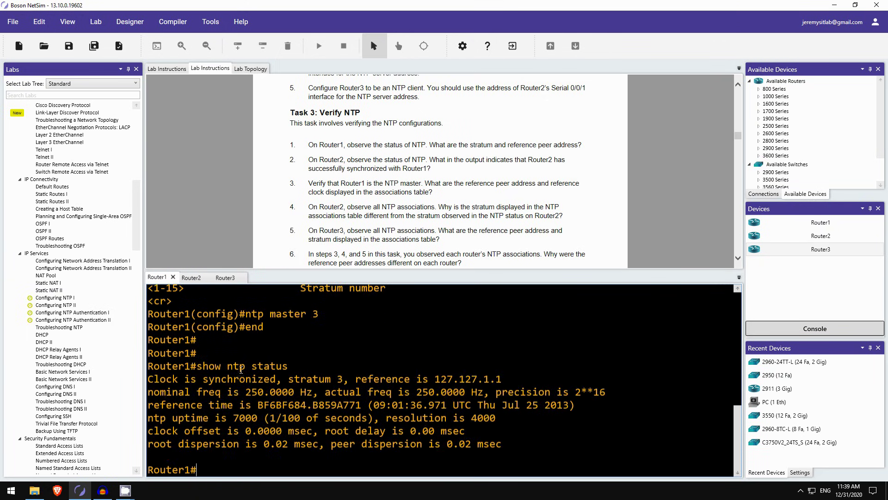
double_click(339, 379)
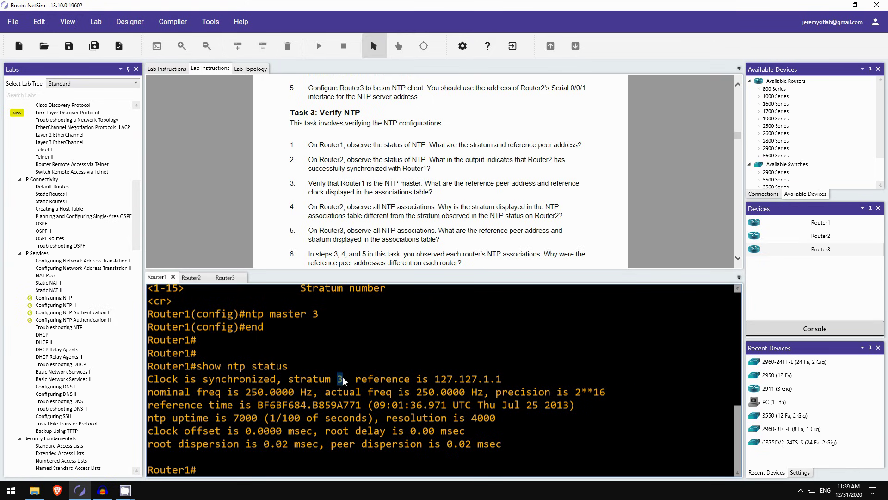
drag(435, 378, 506, 378)
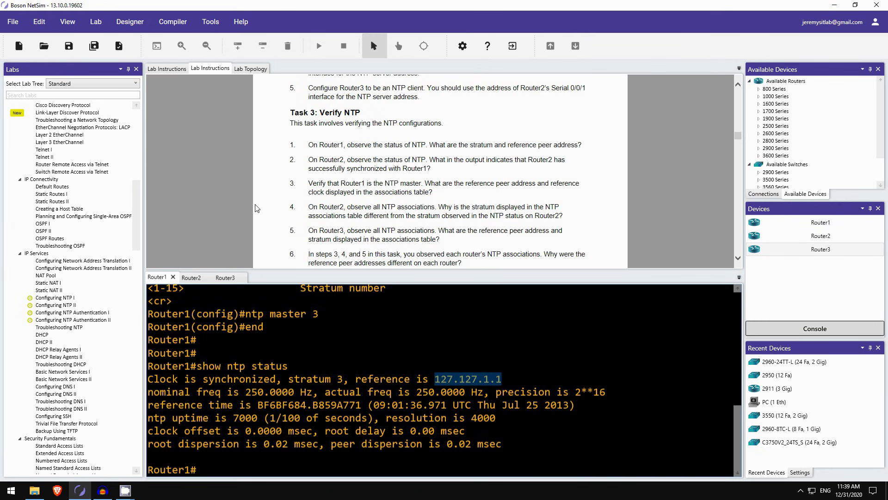
- Exit config on Router2 and check NTP status: synchronized at stratum 4 via 10.0.12.1
click(191, 277)
text(end)
key(Return)
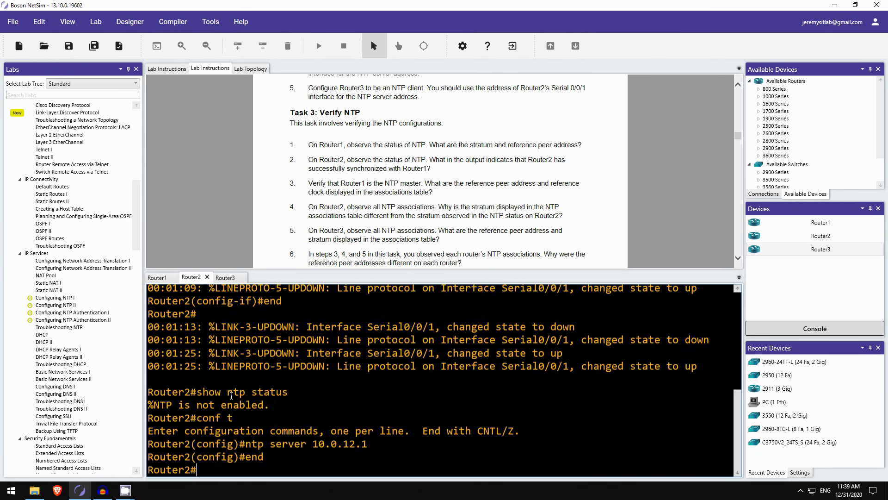
text(show ntp )
text(status)
key(Return)
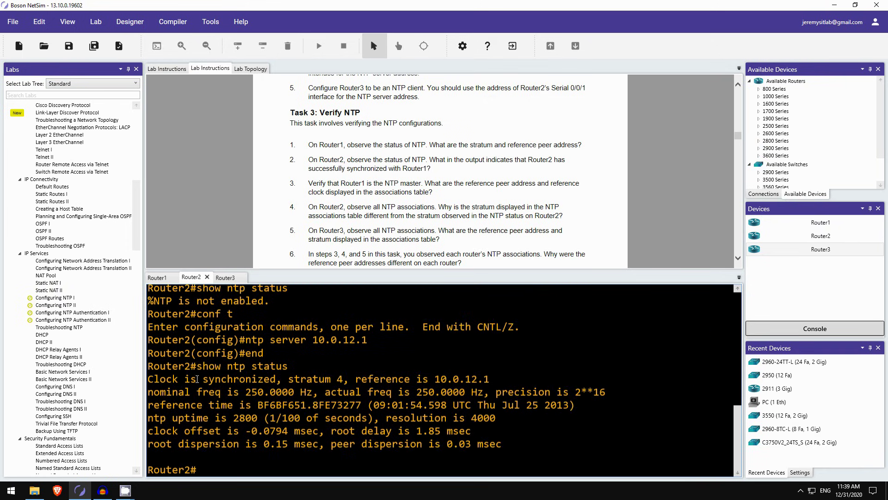
drag(203, 378, 276, 379)
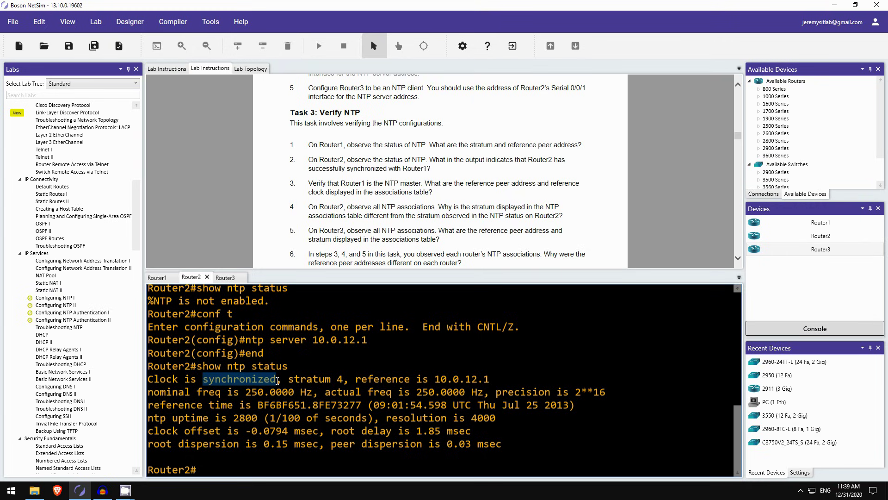
click(326, 381)
drag(336, 379, 347, 378)
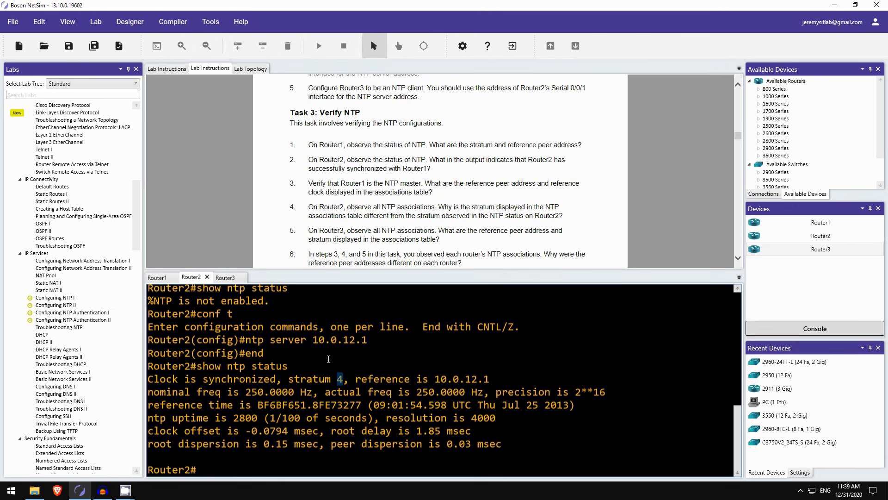
drag(435, 379, 490, 379)
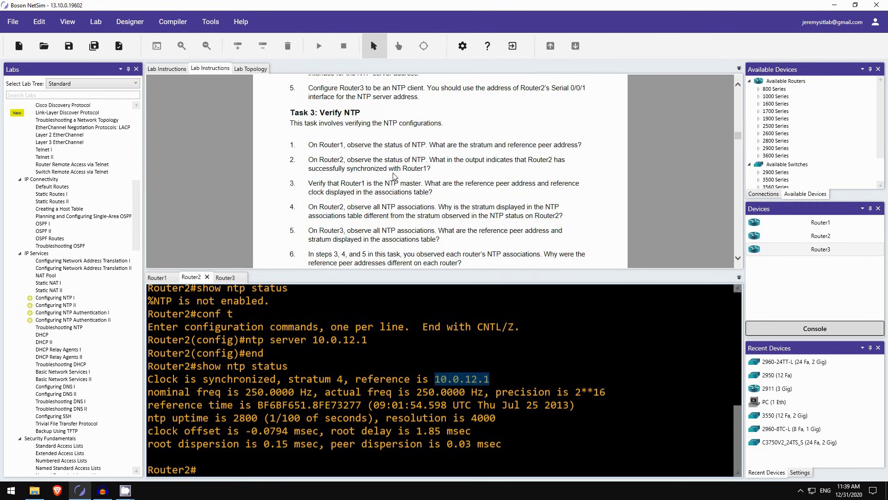
scroll(437, 180, down, 1)
scroll(345, 182, down, 1)
scroll(320, 154, down, 1)
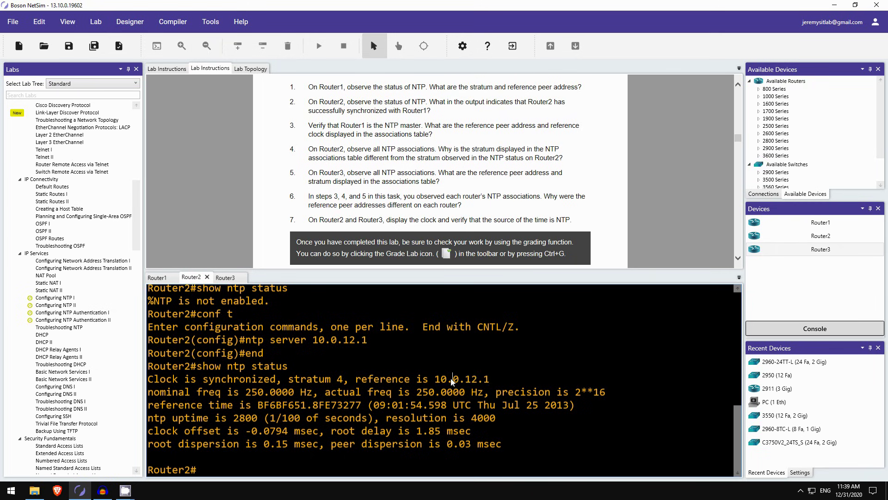
drag(490, 379, 432, 378)
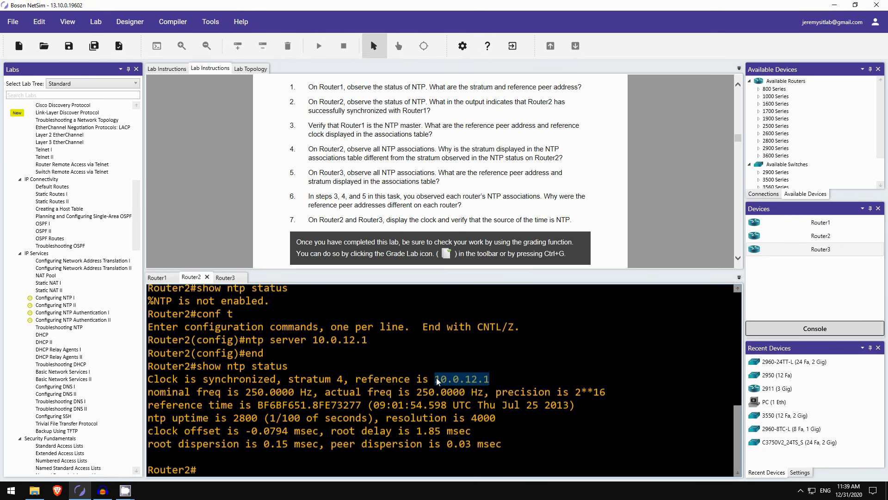
drag(308, 463, 309, 451)
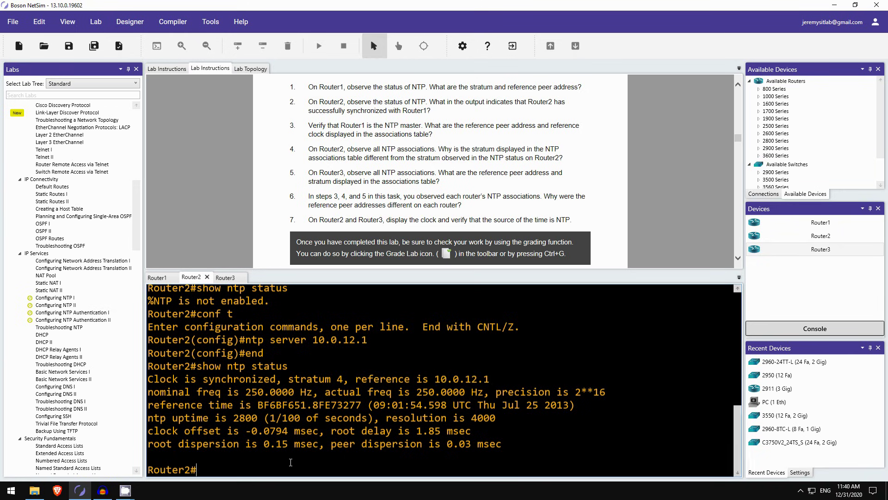
text(show ntp assoc)
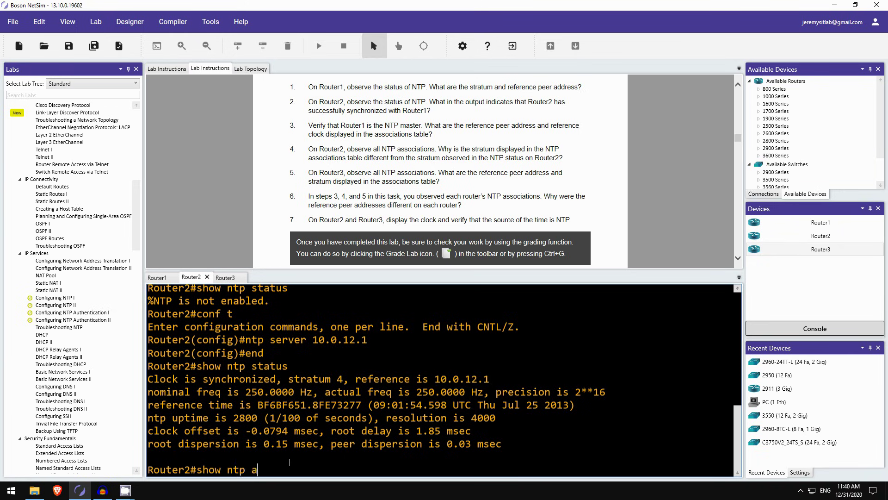
- List Router2's NTP associations, showing 10.0.12.1 marked as the synced master
key(Tab)
key(Return)
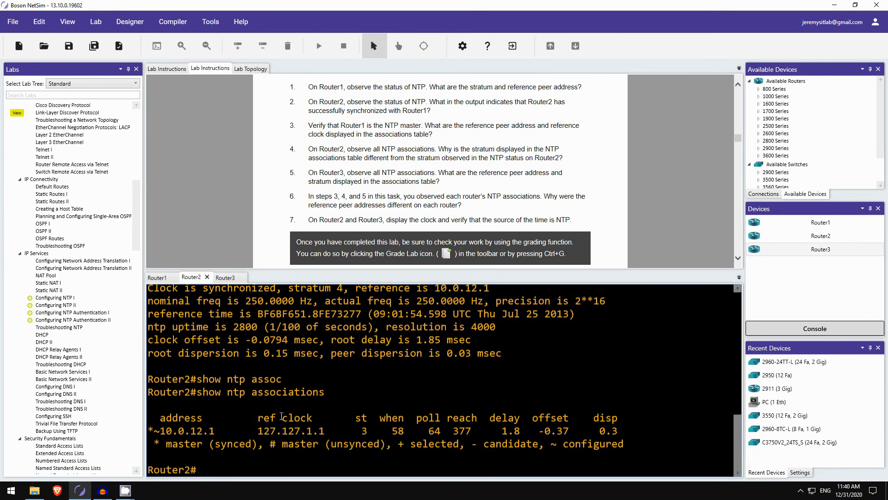
drag(151, 431, 217, 431)
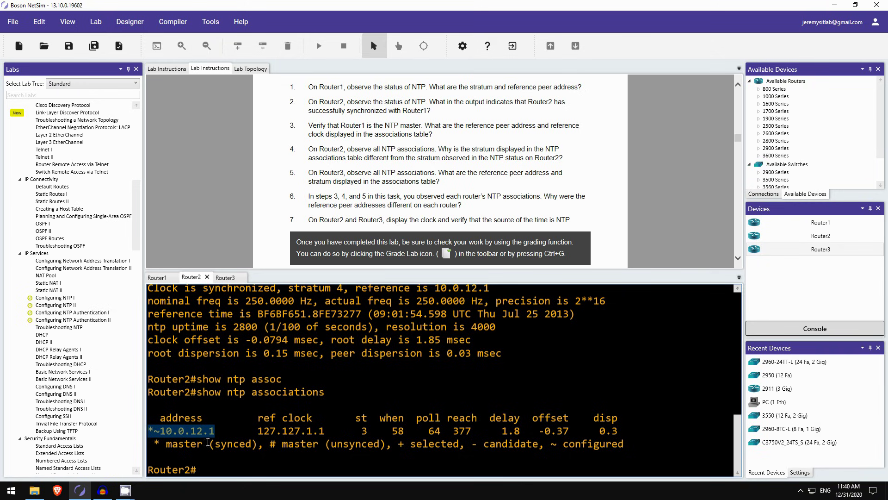
click(151, 431)
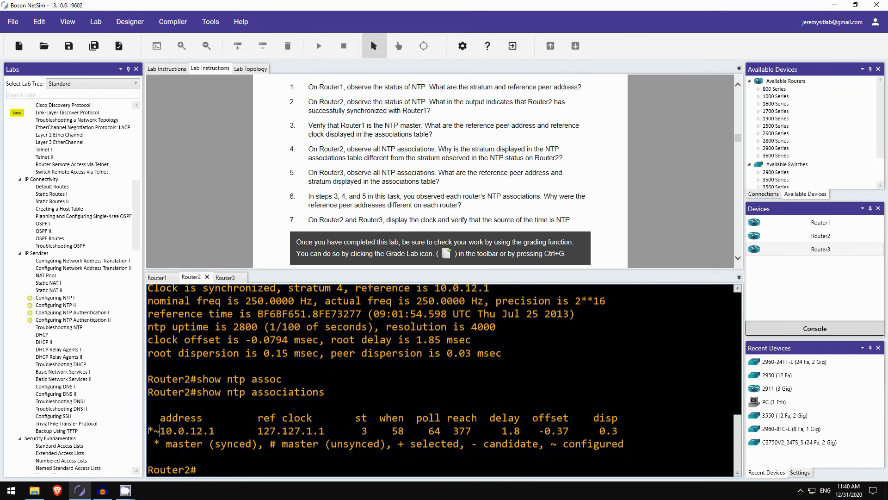
drag(149, 431, 154, 431)
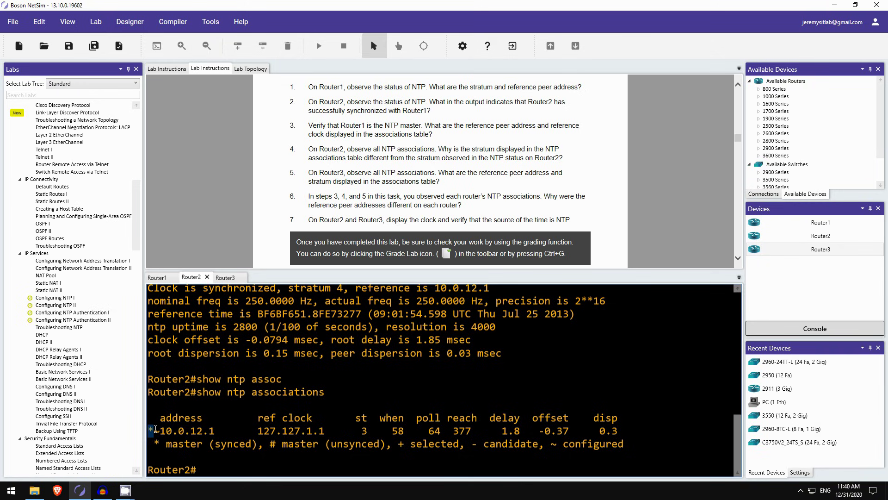
click(184, 433)
drag(166, 445, 259, 444)
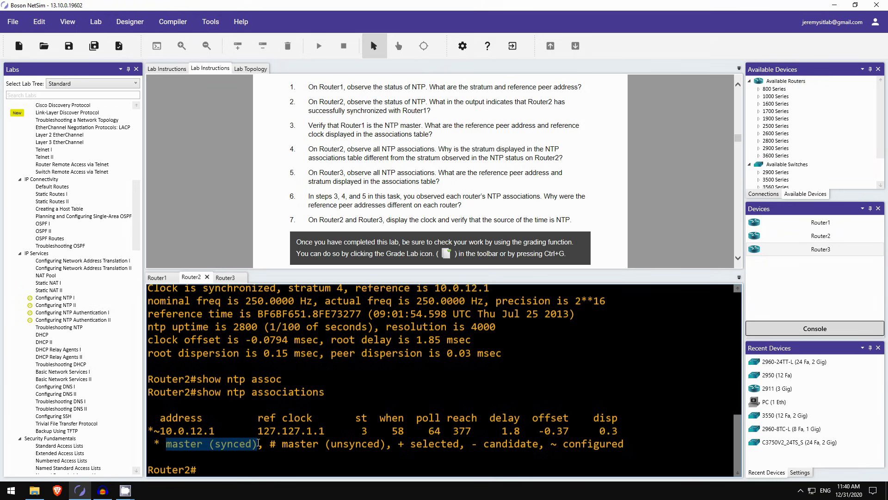
click(252, 447)
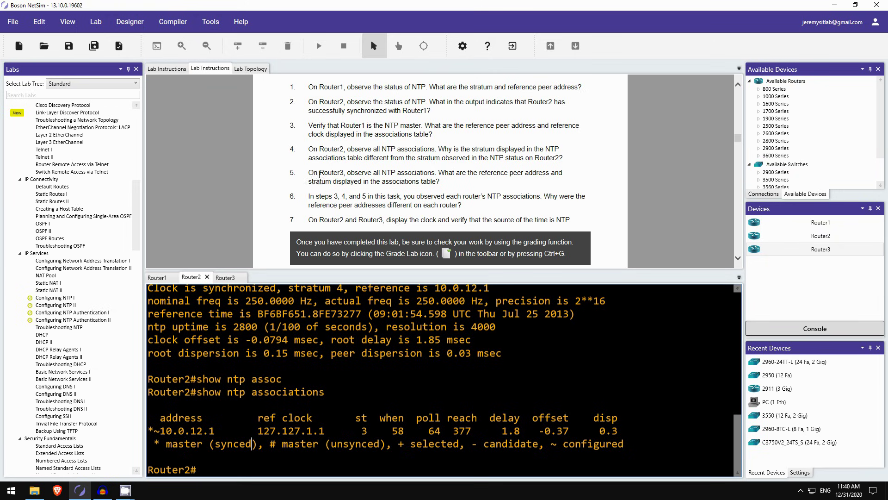
click(225, 278)
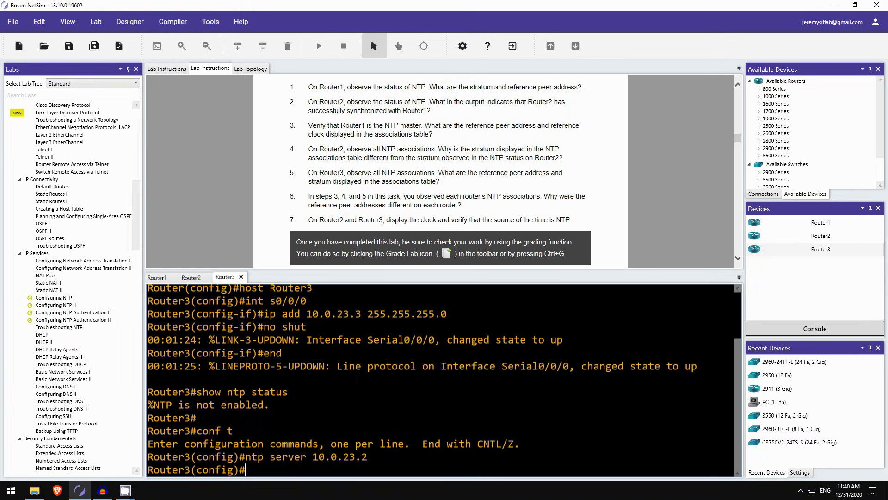
text(end)
key(Return)
text(show ntp assoc)
key(Return)
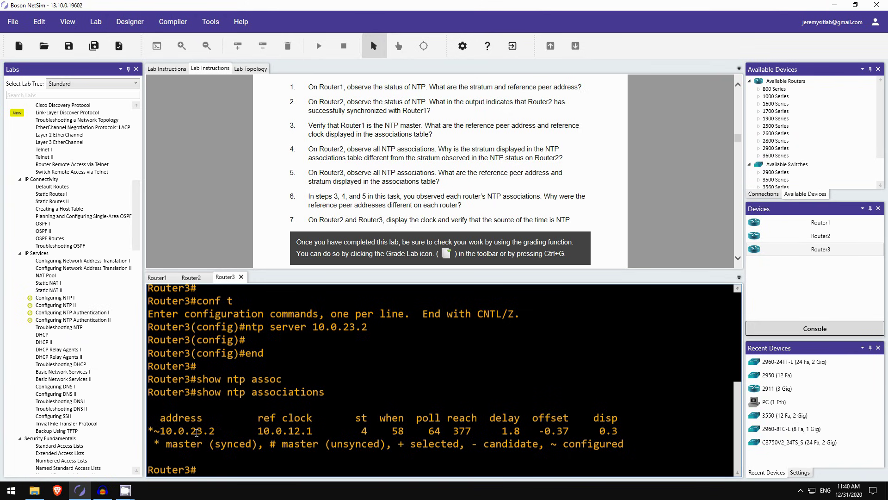
drag(190, 431, 215, 432)
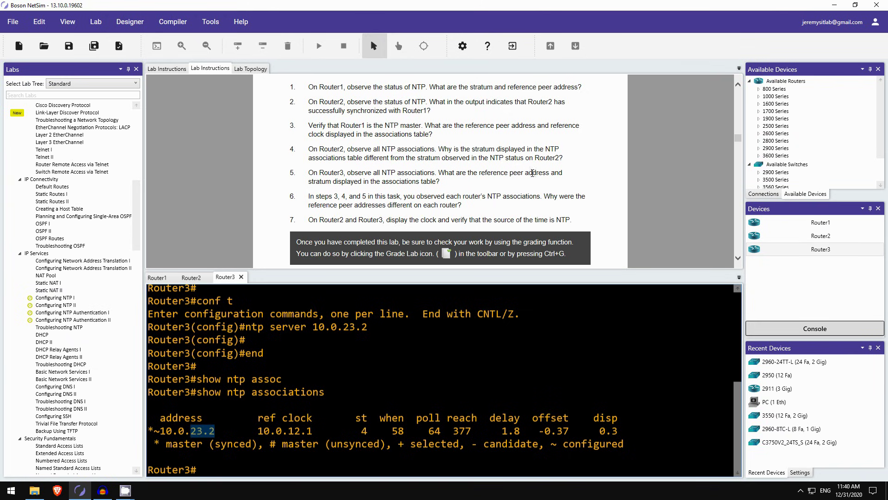
click(335, 431)
text(show ntp status)
key(Return)
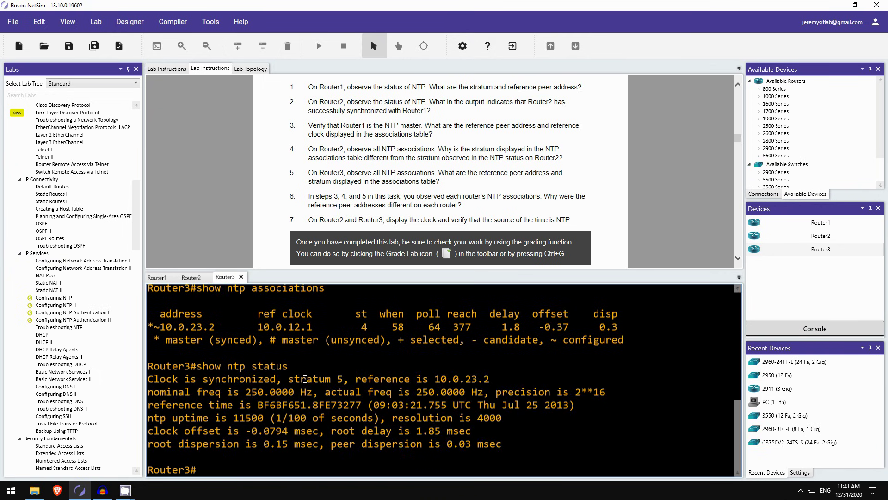
drag(289, 379, 344, 379)
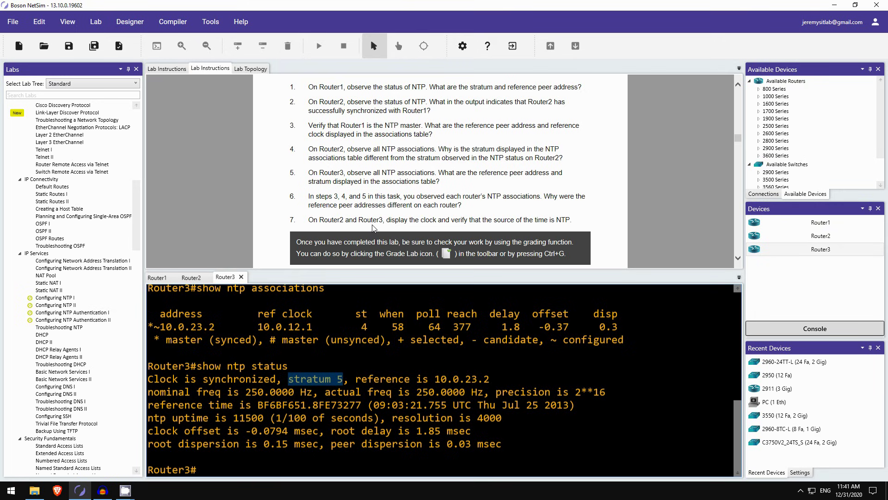
scroll(342, 162, down, 1)
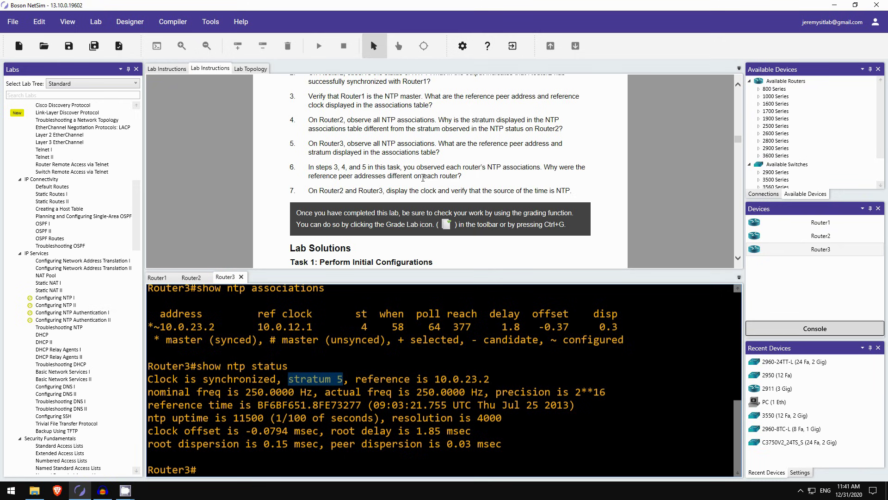
click(416, 299)
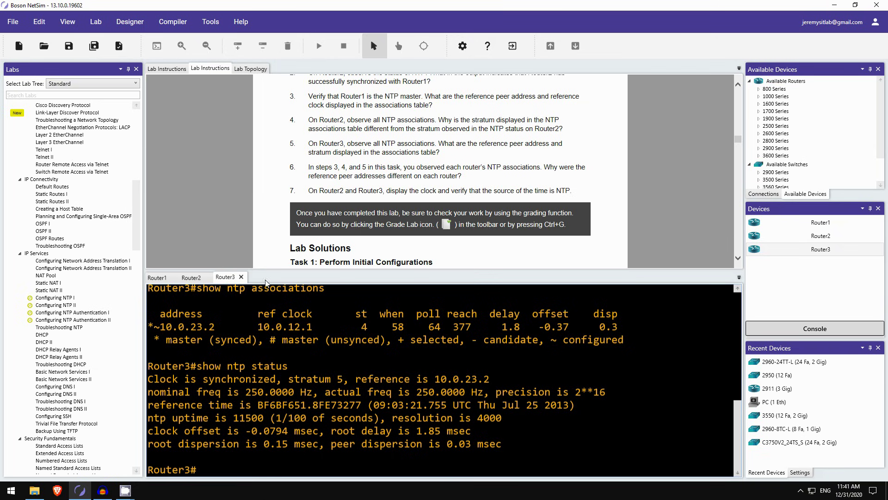
scroll(247, 195, up, 3)
scroll(247, 195, up, 3)
scroll(247, 188, up, 3)
scroll(244, 183, up, 3)
scroll(246, 183, up, 3)
scroll(246, 182, up, 3)
scroll(264, 179, down, 2)
scroll(270, 177, down, 2)
scroll(271, 176, down, 2)
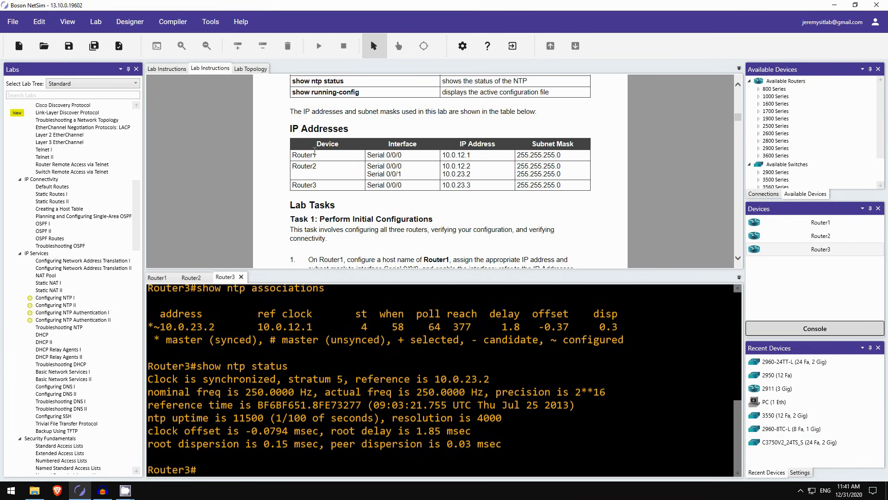
click(156, 277)
double_click(466, 379)
click(449, 379)
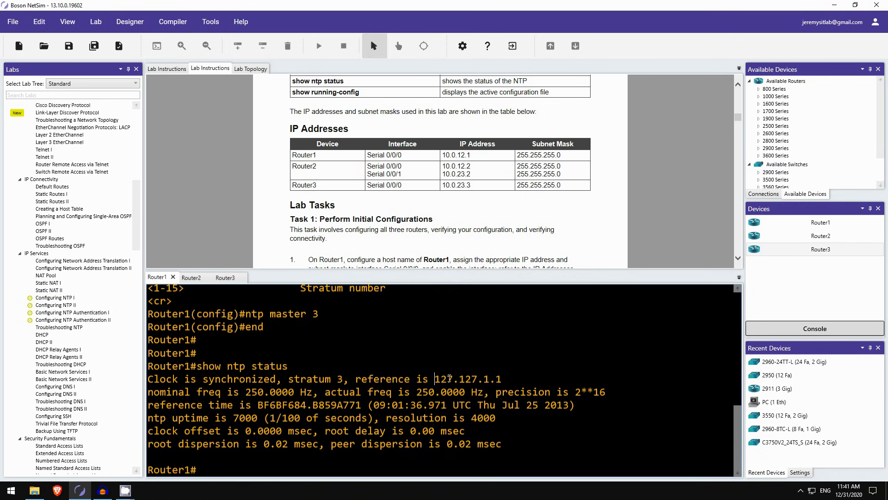
double_click(449, 379)
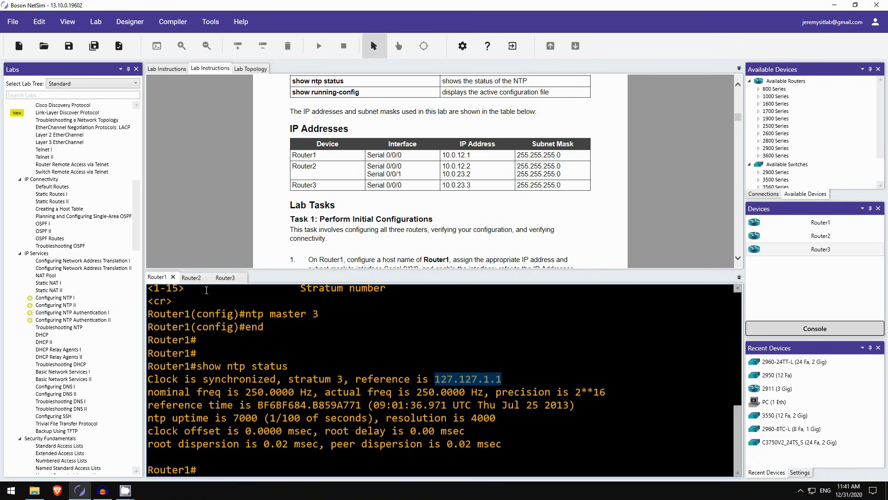
click(191, 278)
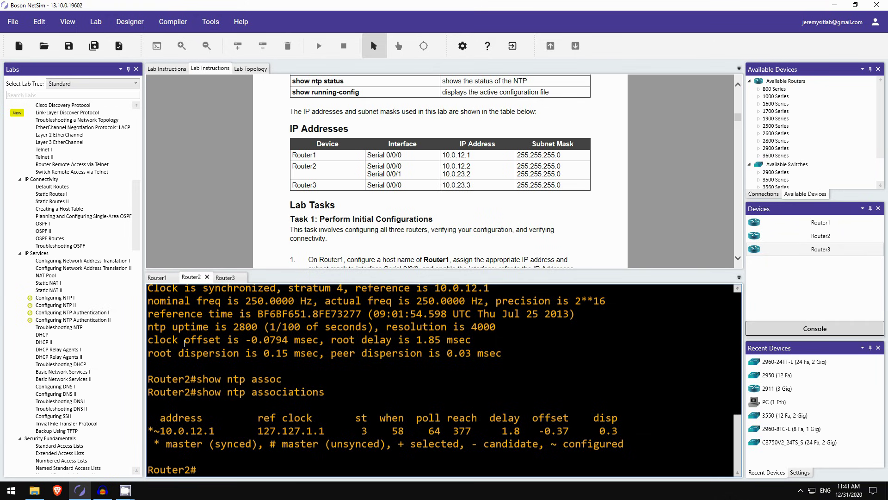
drag(215, 431, 182, 431)
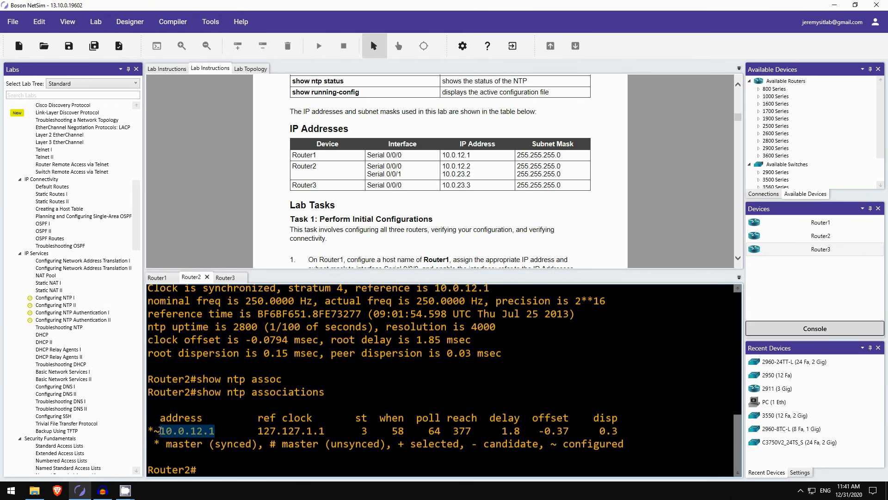
click(224, 278)
double_click(312, 380)
click(316, 373)
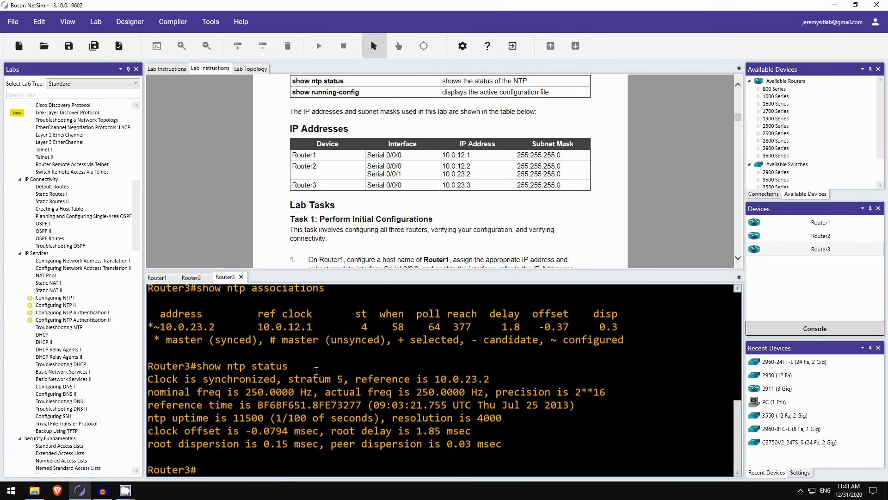
drag(435, 379, 490, 379)
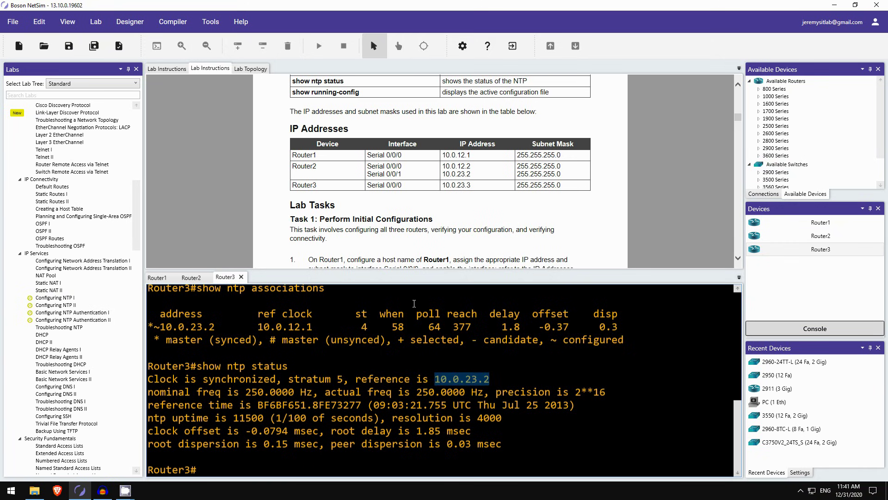
scroll(273, 172, down, 1)
scroll(273, 172, down, 3)
scroll(272, 173, down, 2)
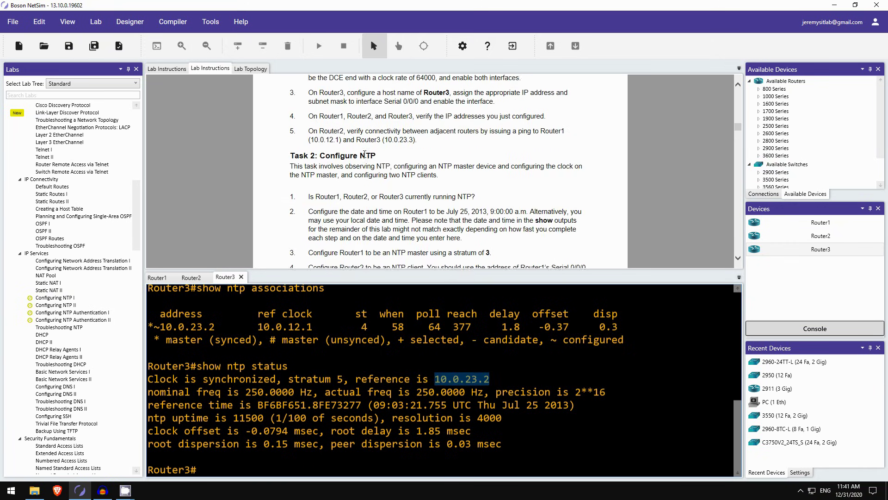
scroll(312, 159, down, 2)
scroll(338, 149, down, 2)
scroll(347, 195, down, 3)
scroll(354, 208, down, 2)
scroll(360, 251, down, 2)
scroll(361, 251, down, 1)
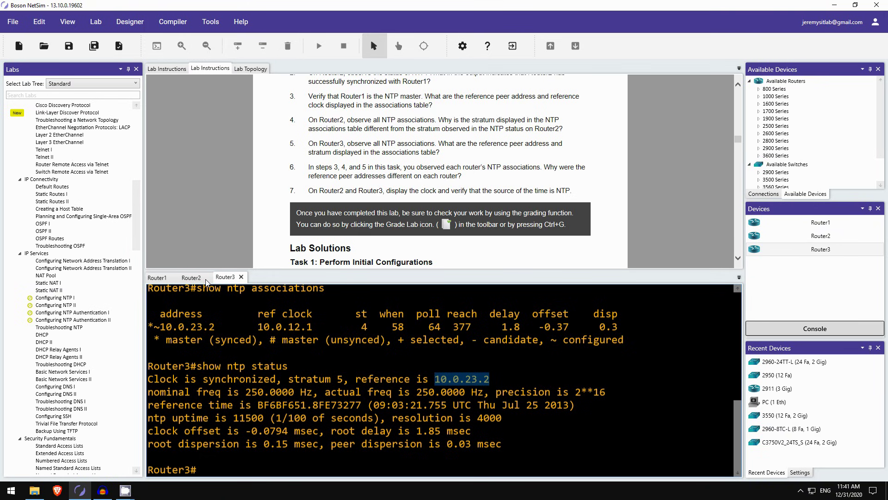
- Run 'show clock detail' on Router2 and confirm its time source is NTP
click(191, 278)
click(312, 362)
key(Return)
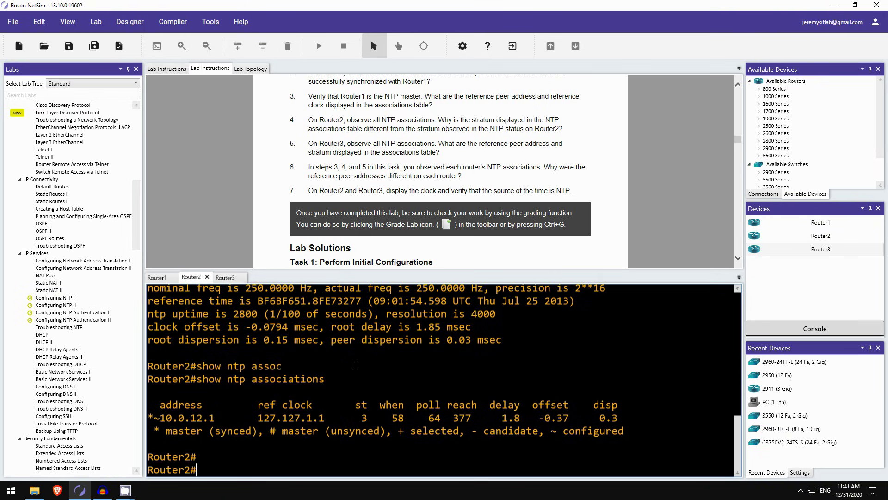
text(show clock det)
key(Tab)
key(Return)
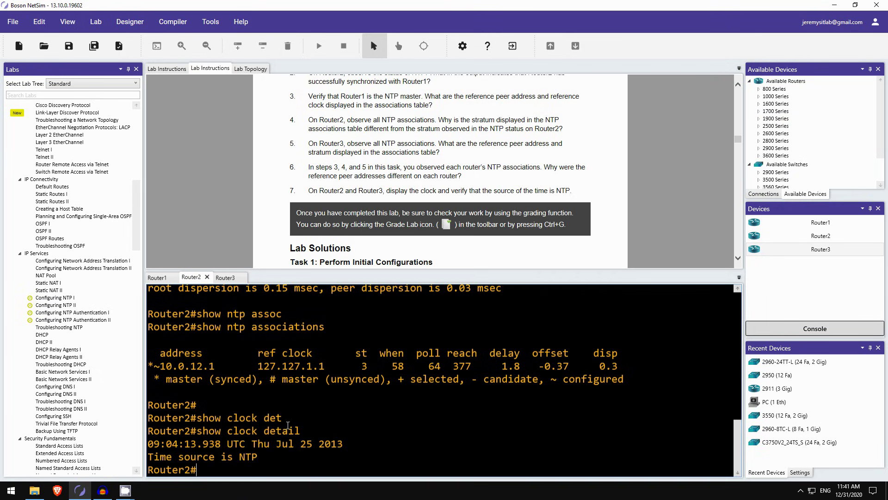
double_click(246, 457)
- Run 'show clock detail' on Router3 and confirm its time source is NTP
click(229, 278)
key(Return)
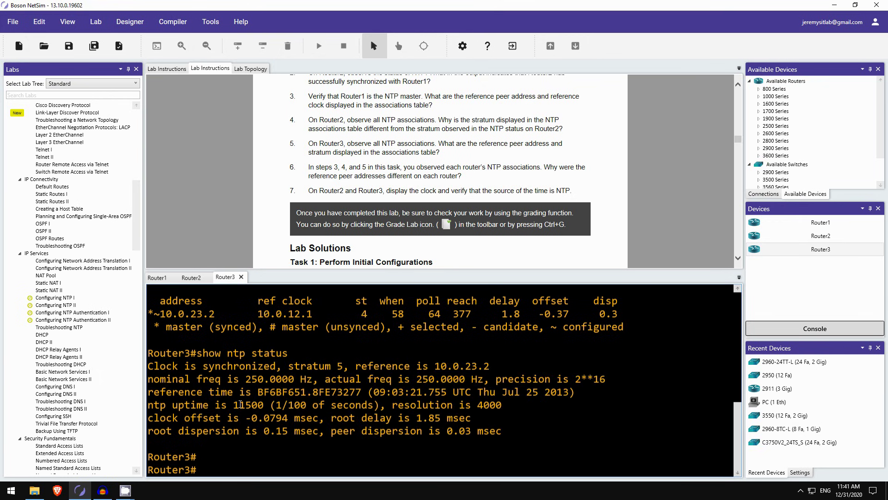
text(show clock deti)
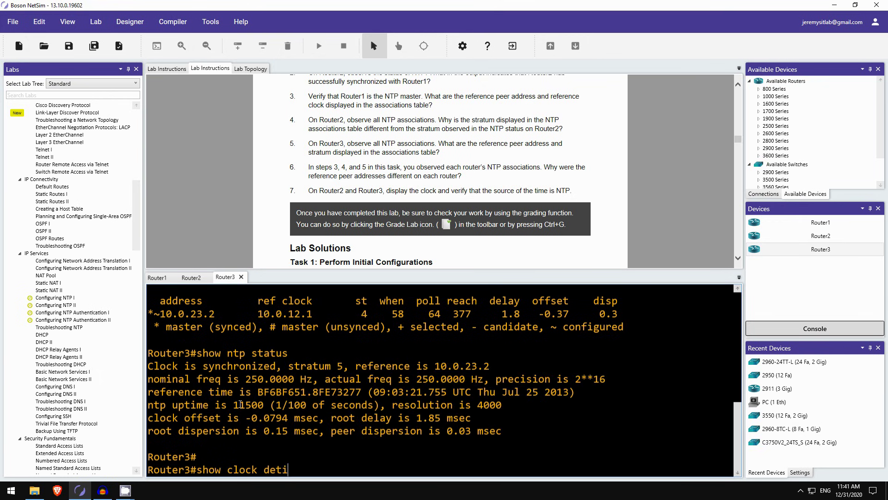
key(BackSpace)
key(Tab)
key(Return)
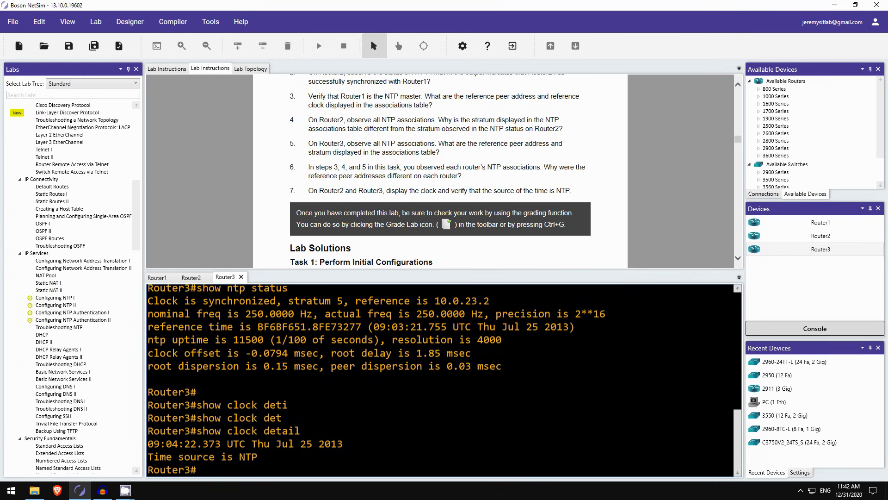
double_click(248, 458)
click(305, 442)
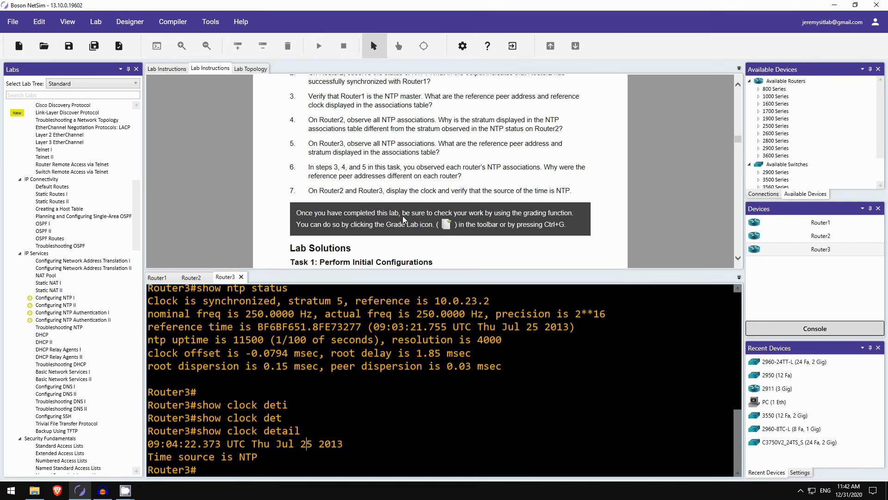
- Grade the Configuring NTP I lab, dismiss the completion message, and review Router1–3 results
click(119, 47)
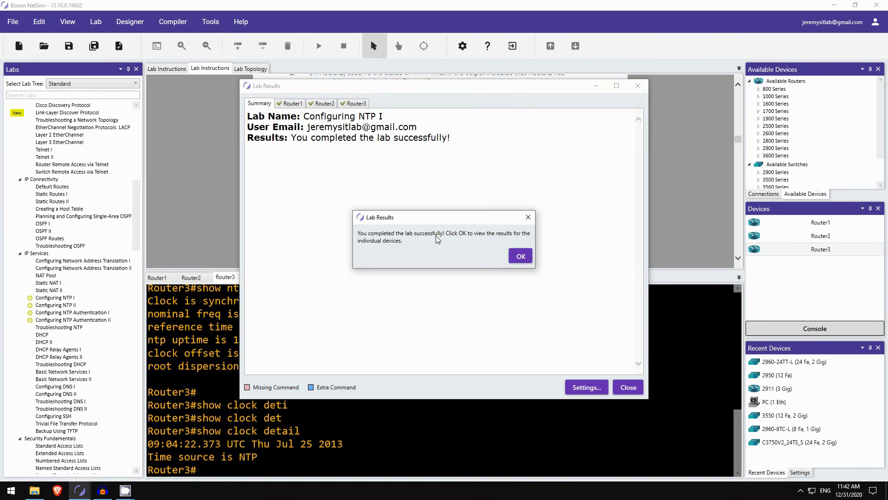
click(519, 255)
click(292, 104)
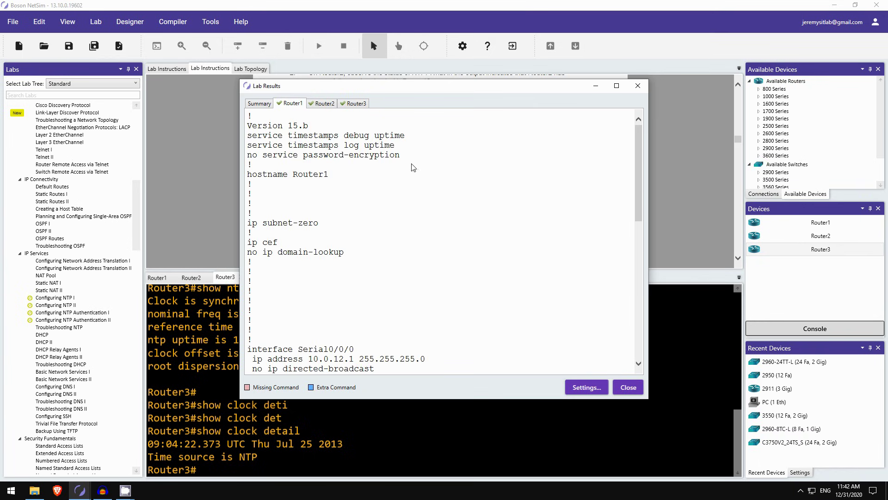
drag(639, 164, 640, 164)
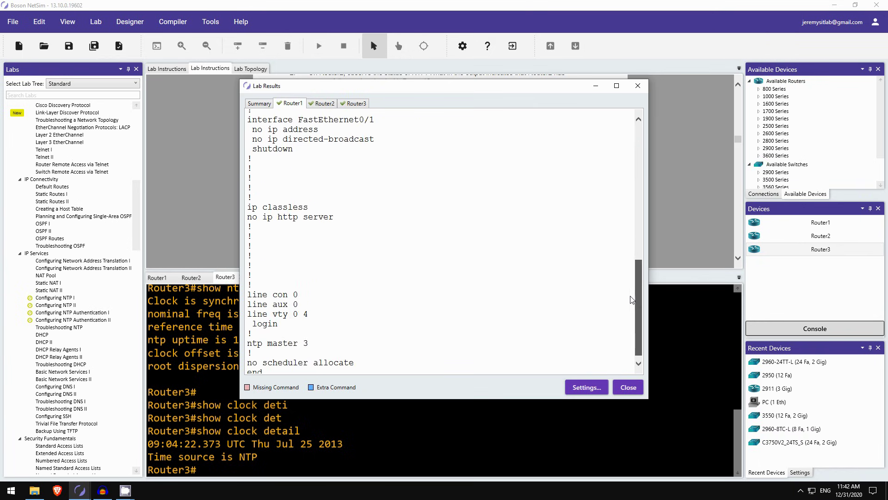
click(323, 103)
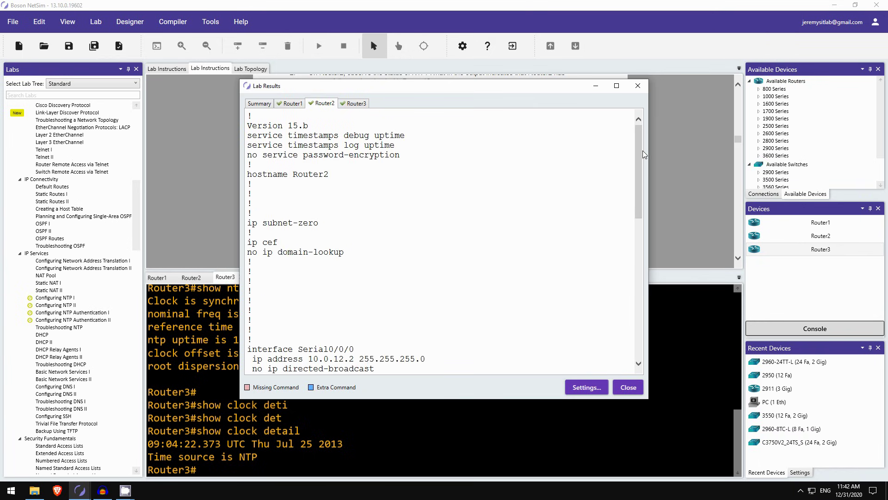
drag(640, 157, 638, 299)
click(356, 104)
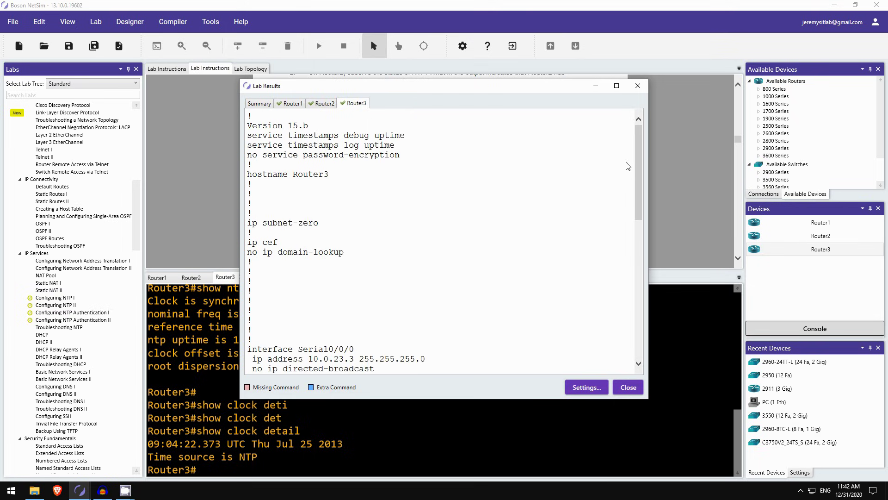
drag(639, 163, 638, 320)
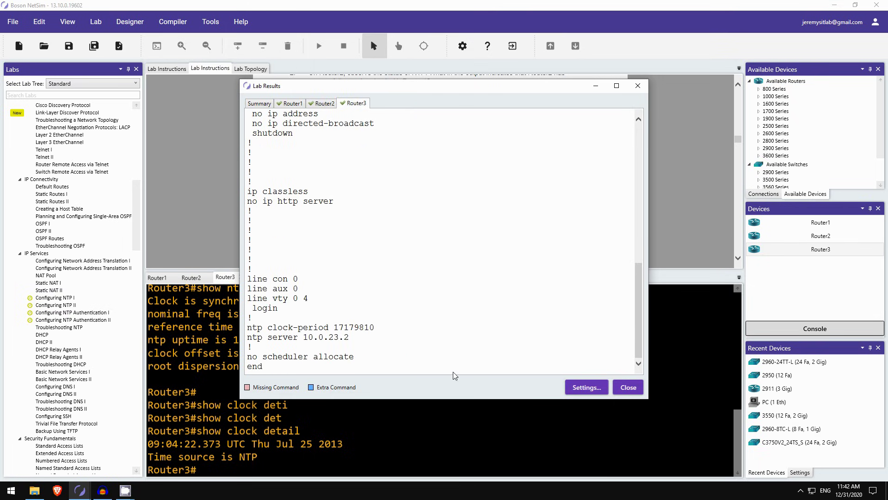
click(628, 388)
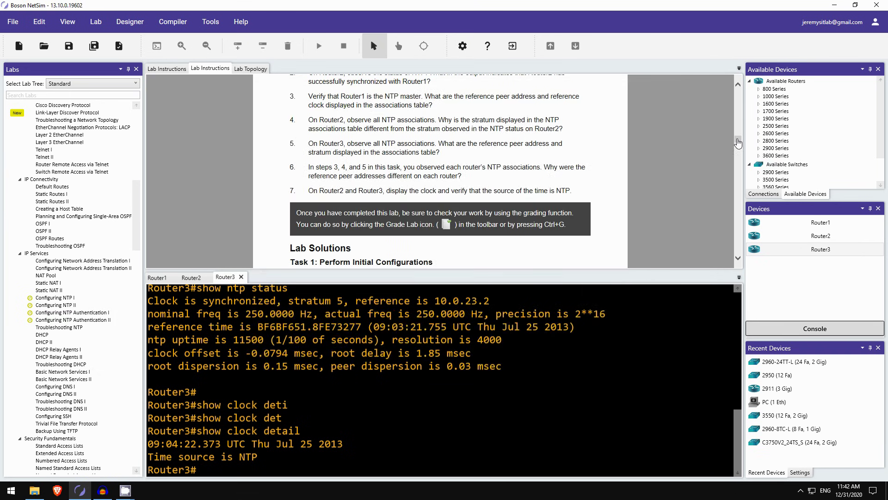
scroll(667, 139, up, 5)
scroll(665, 146, up, 5)
scroll(664, 149, up, 5)
scroll(663, 148, up, 4)
scroll(664, 148, down, 1)
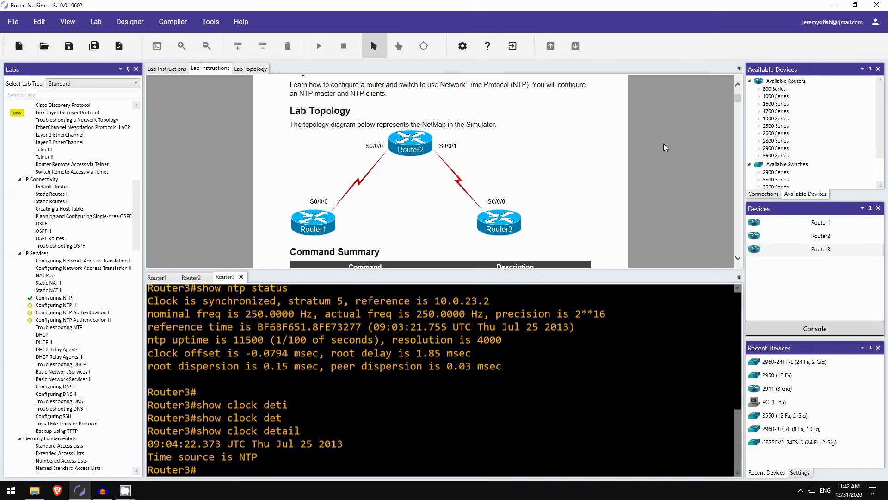